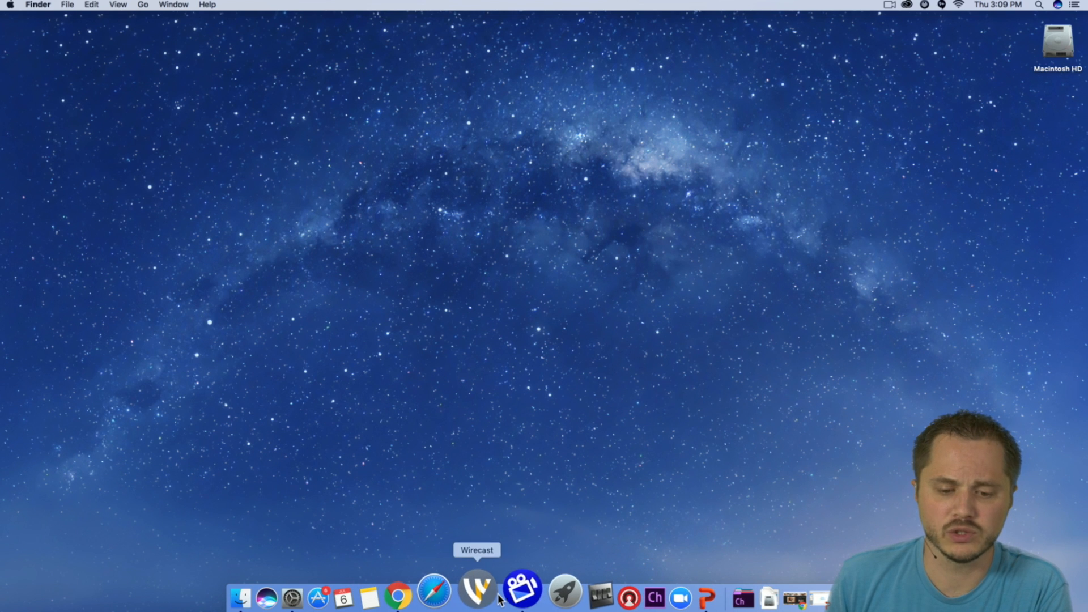
Launch Wirecast and create a new empty document from its welcome window
click(486, 592)
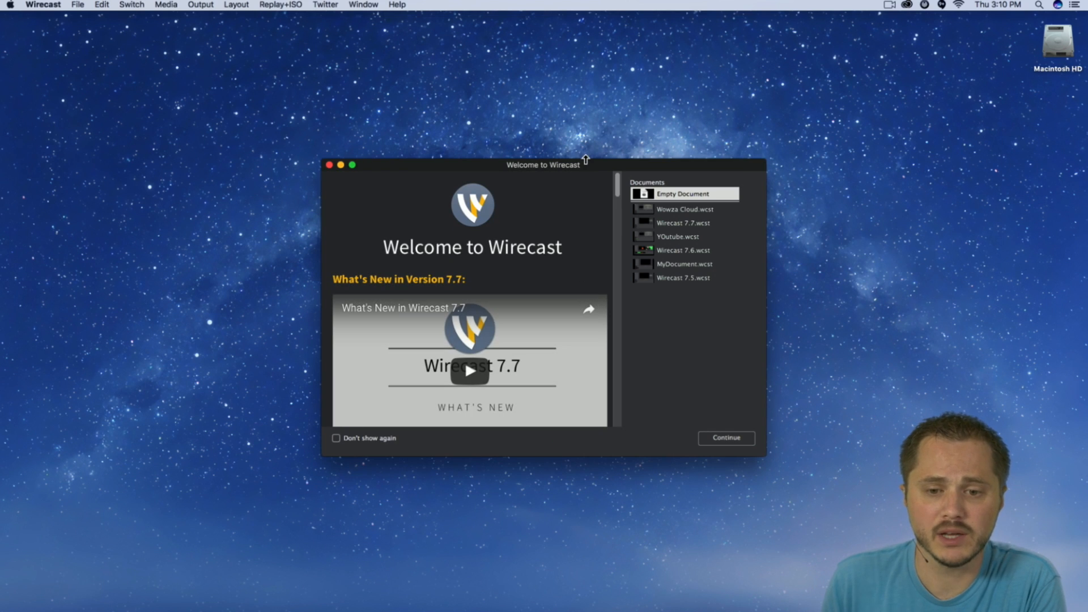
drag(583, 164, 523, 124)
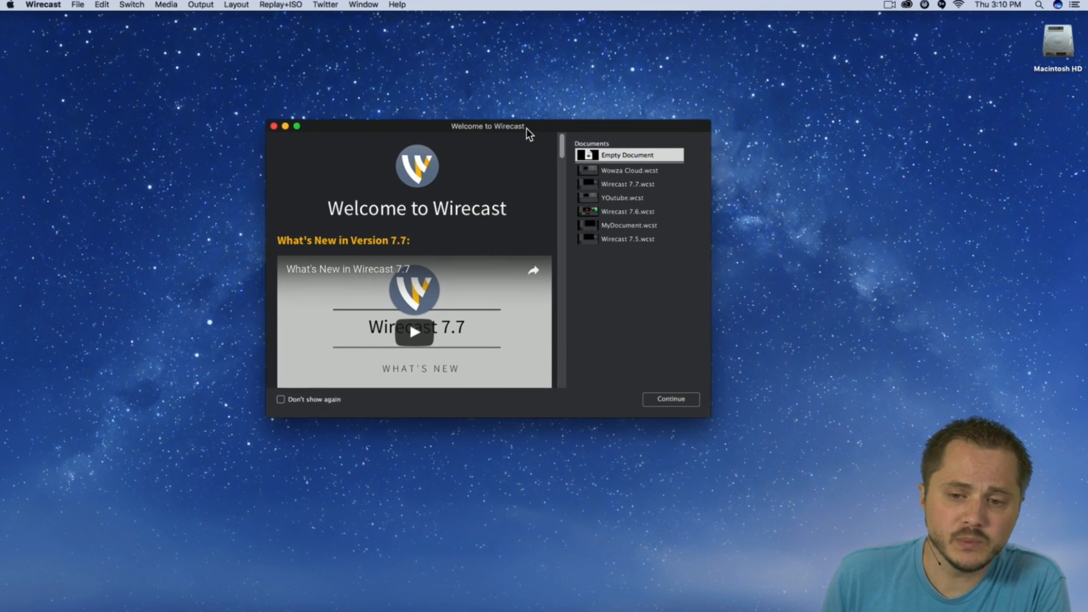
click(666, 399)
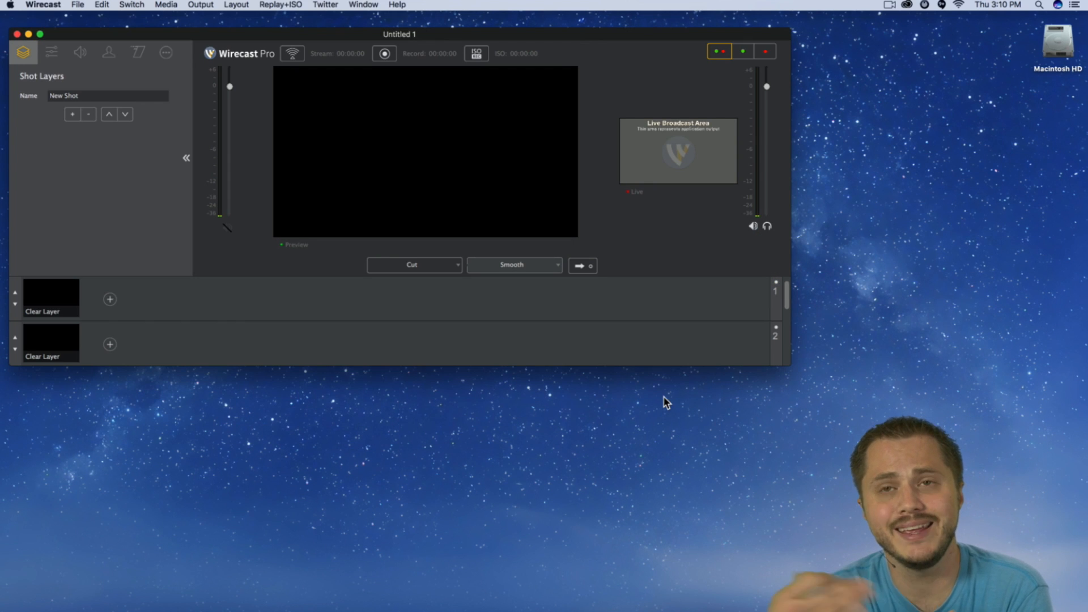
Enlarge the document window to nearly the full screen width and widen the live area beside the preview
drag(788, 363, 1058, 518)
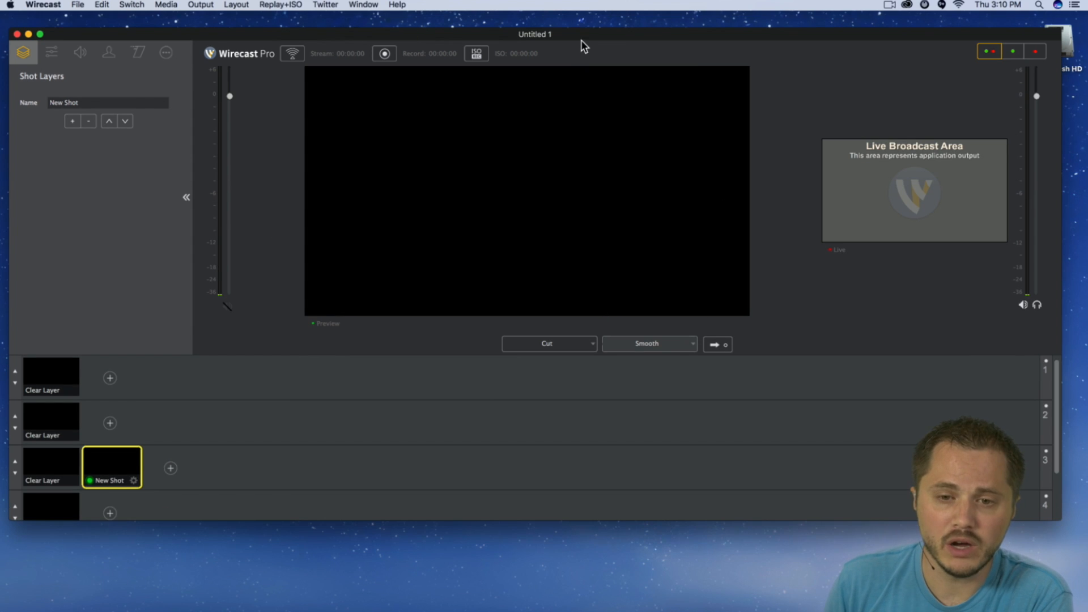
drag(584, 30, 588, 21)
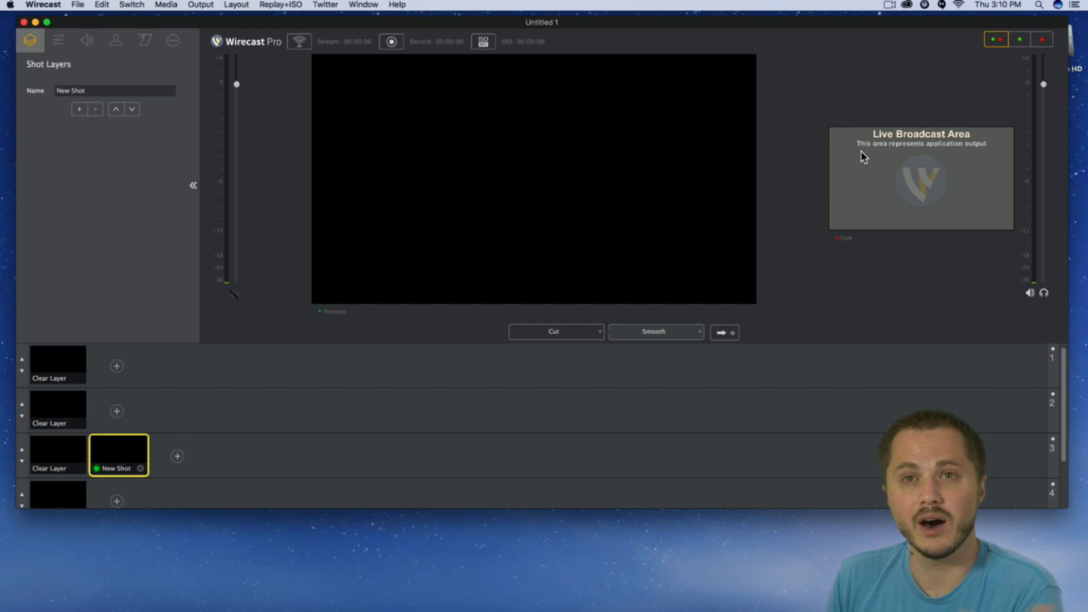
drag(828, 173, 601, 189)
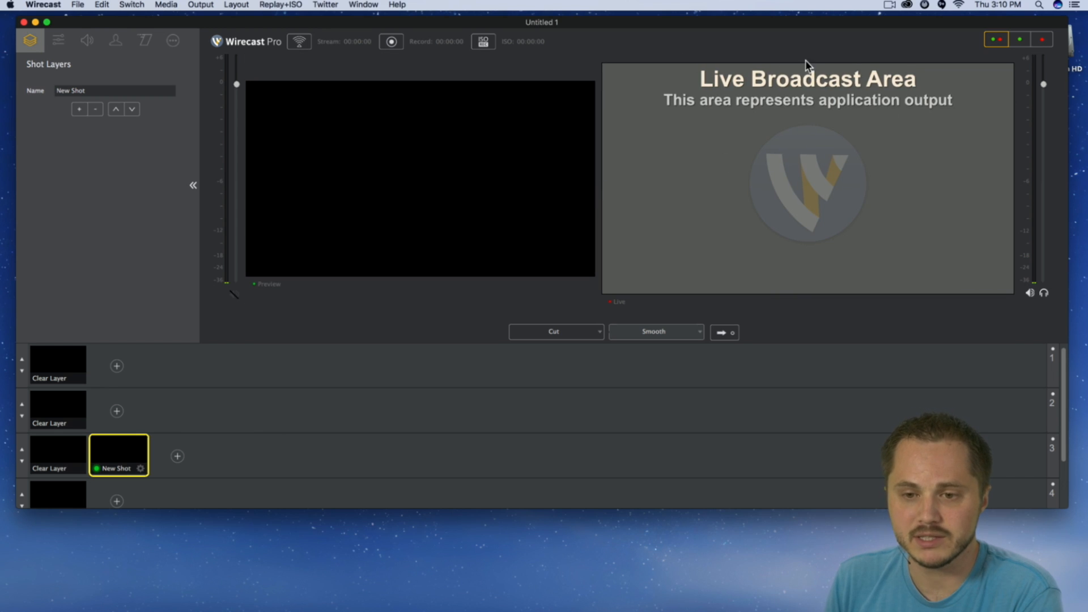
Start the virtual camera output so other applications can receive the live area
mouse_move(845, 105)
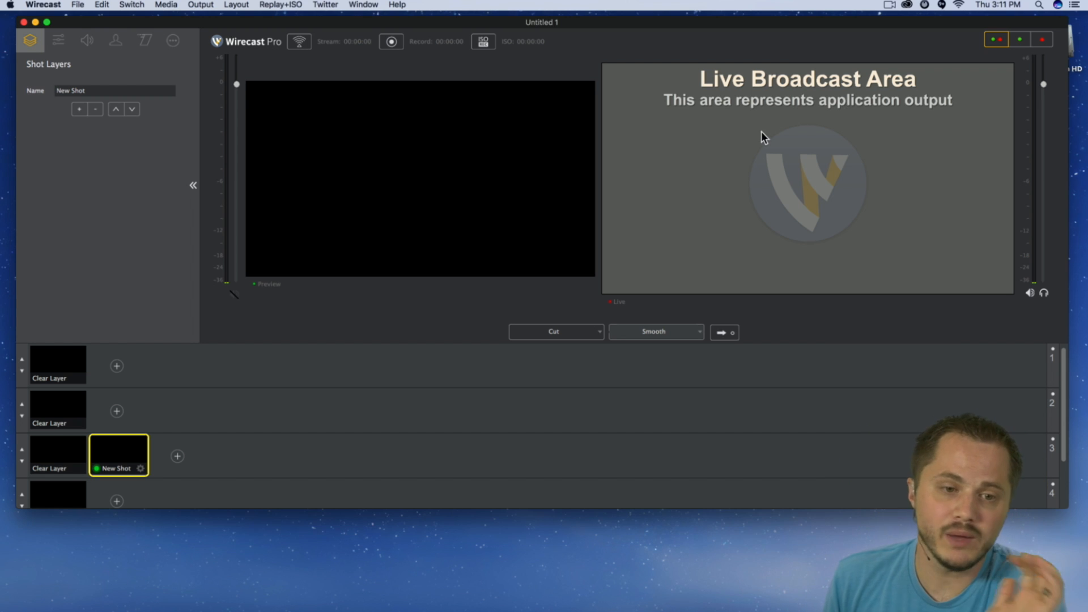
mouse_move(789, 148)
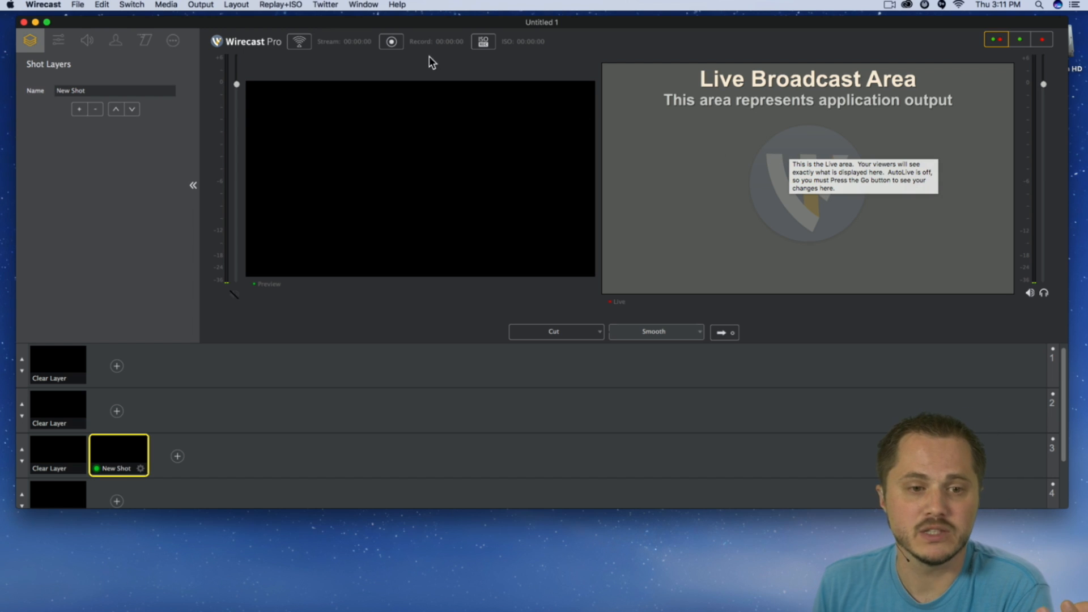
click(207, 4)
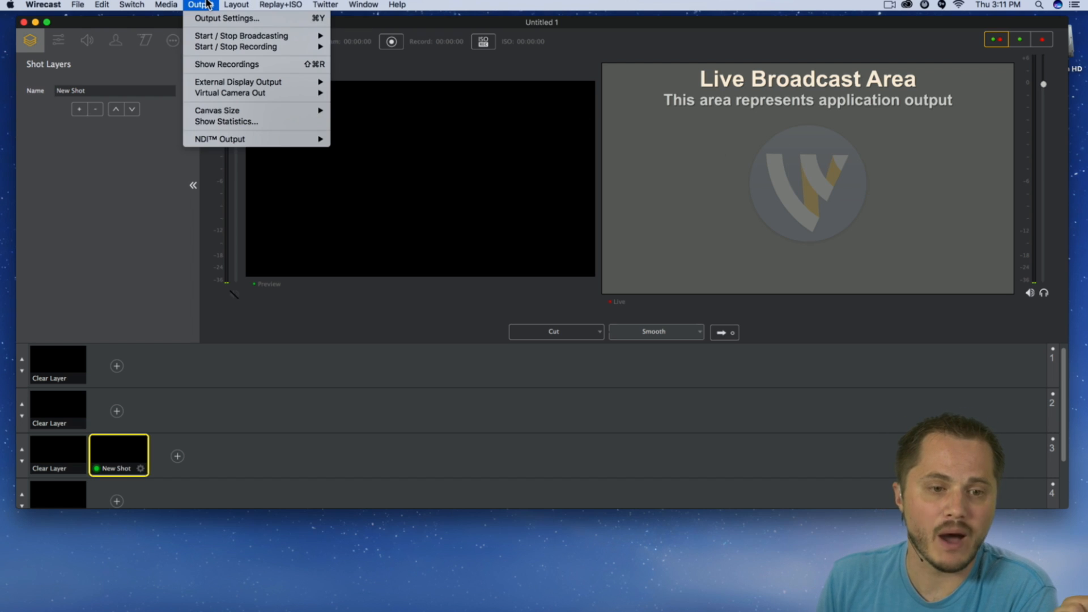
mouse_move(220, 93)
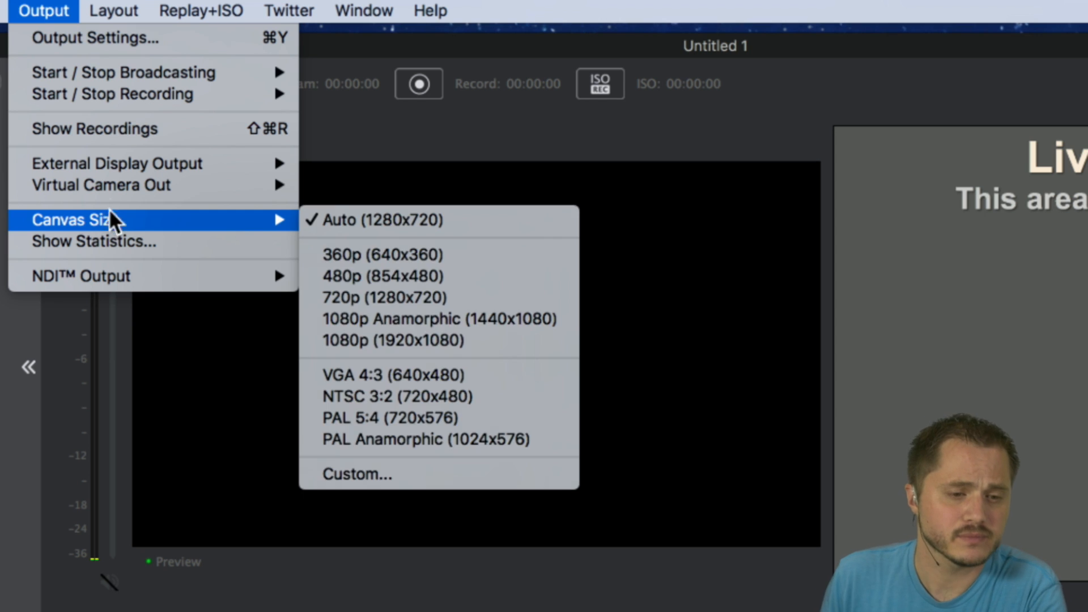
mouse_move(85, 194)
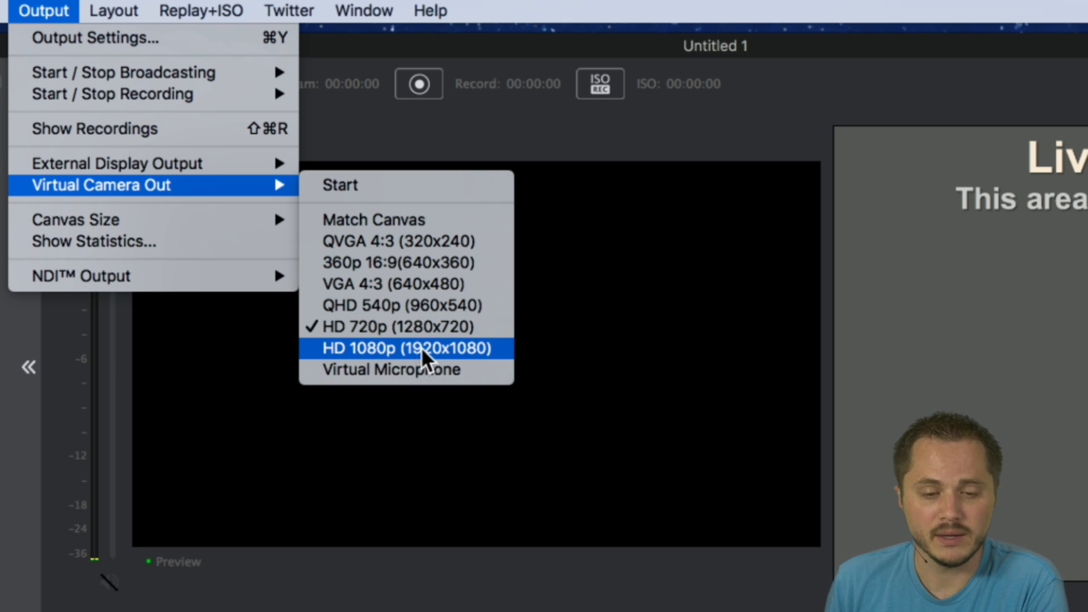
click(399, 187)
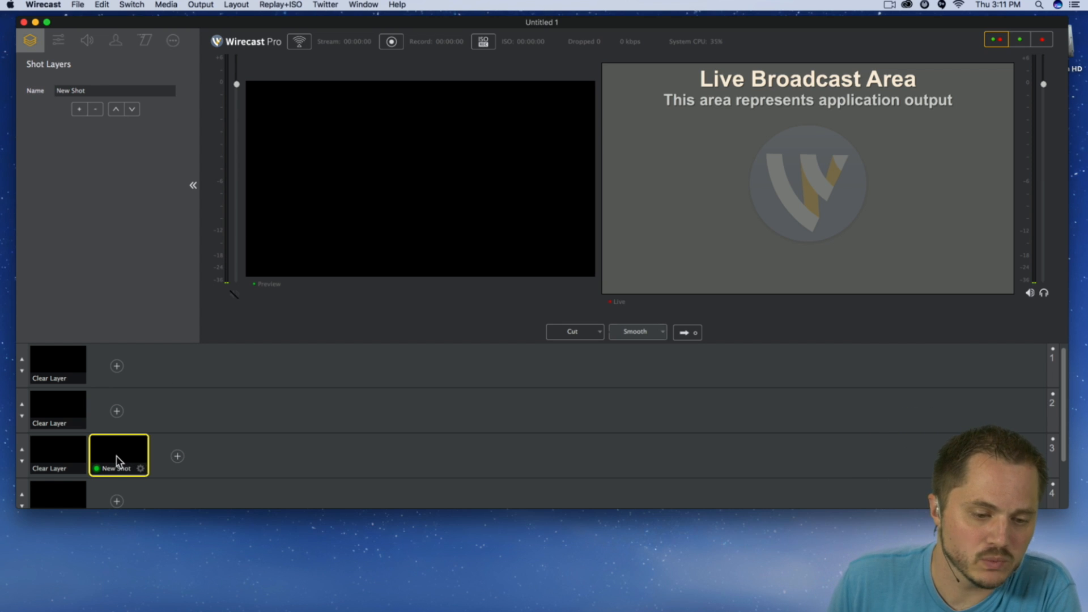
Add the XI100DUSB-HDMI Video capture device to the New Shot on layer 3 and send it live
click(82, 108)
mouse_move(117, 124)
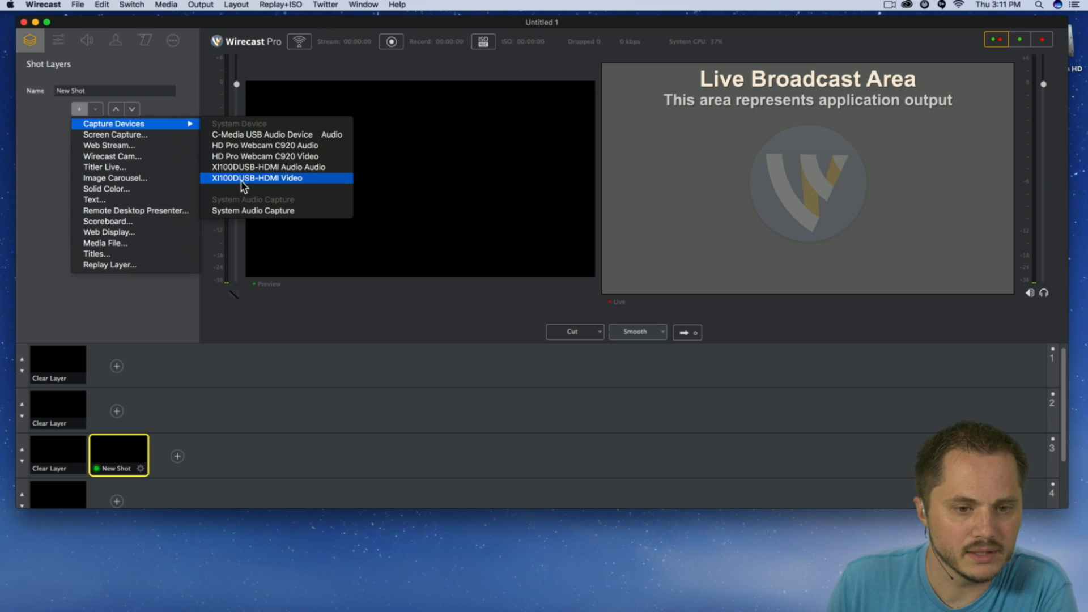
click(258, 178)
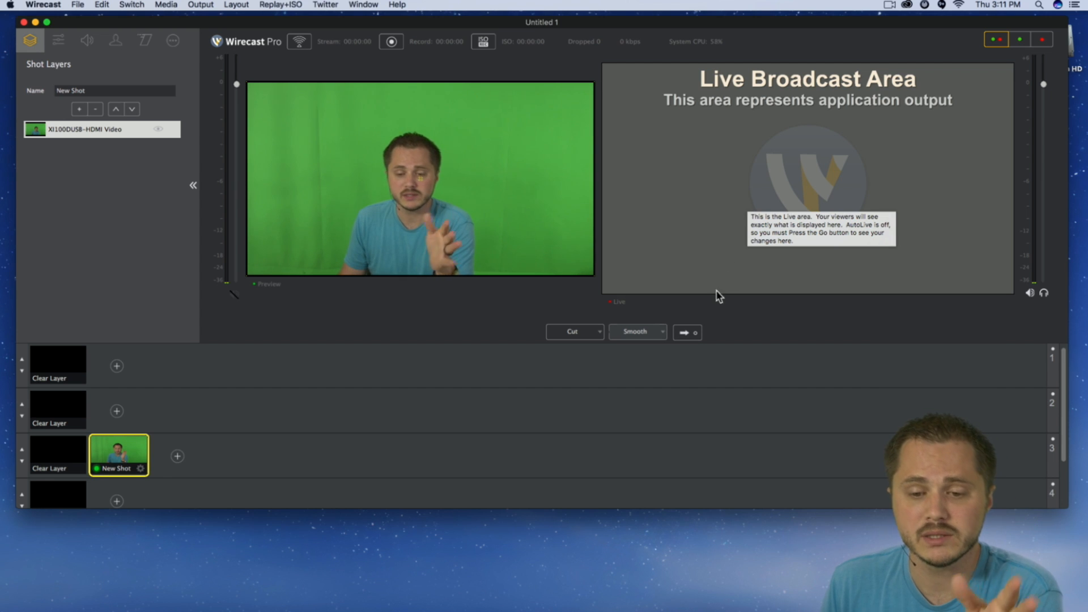
click(683, 332)
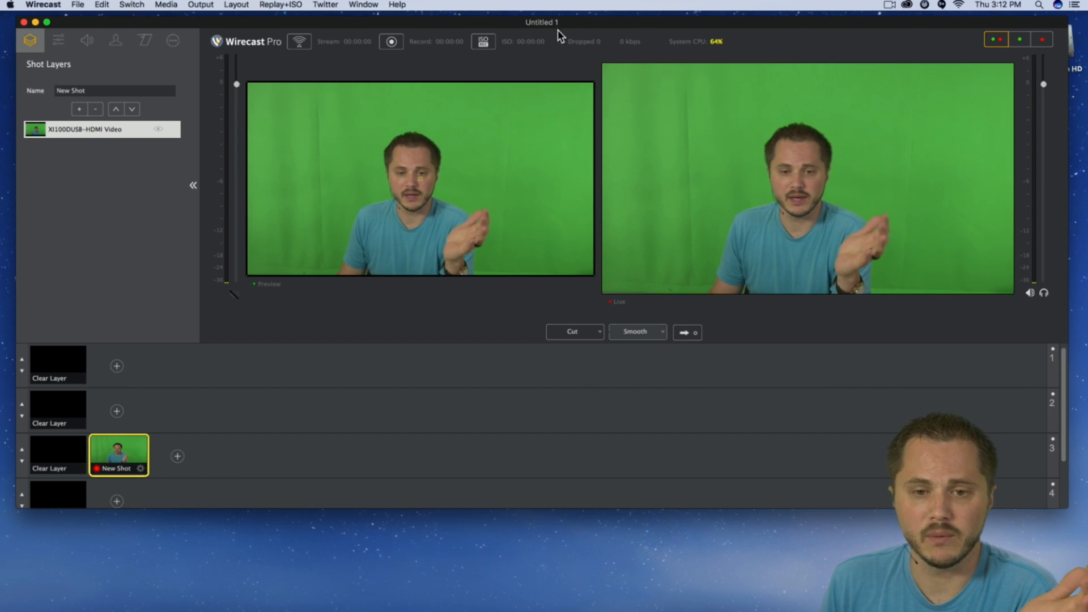
Switch the document to the live-only view and reposition its window on the desktop
click(1042, 40)
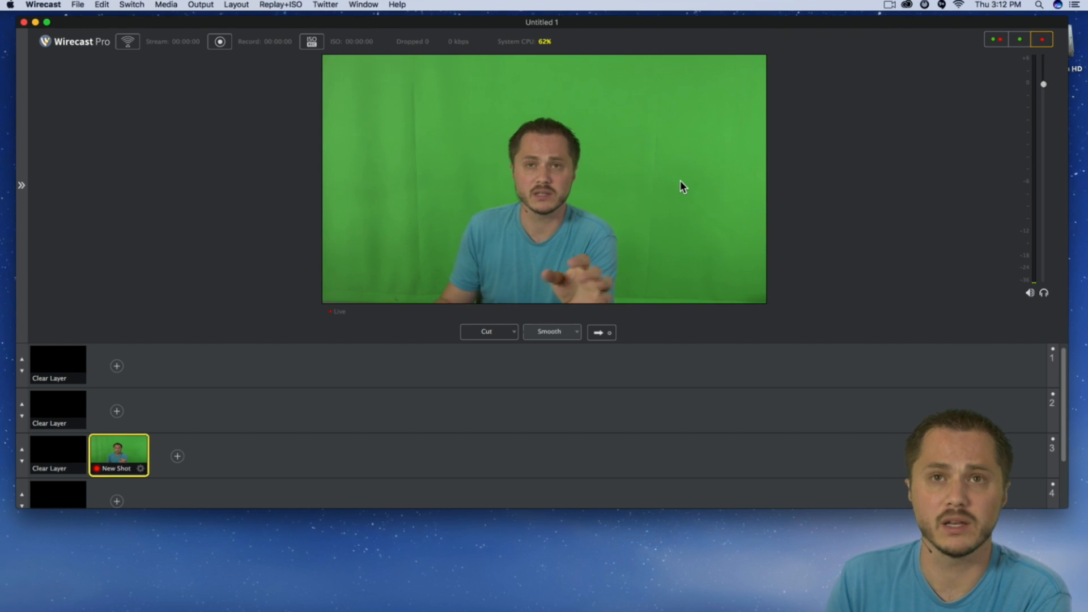
mouse_move(681, 180)
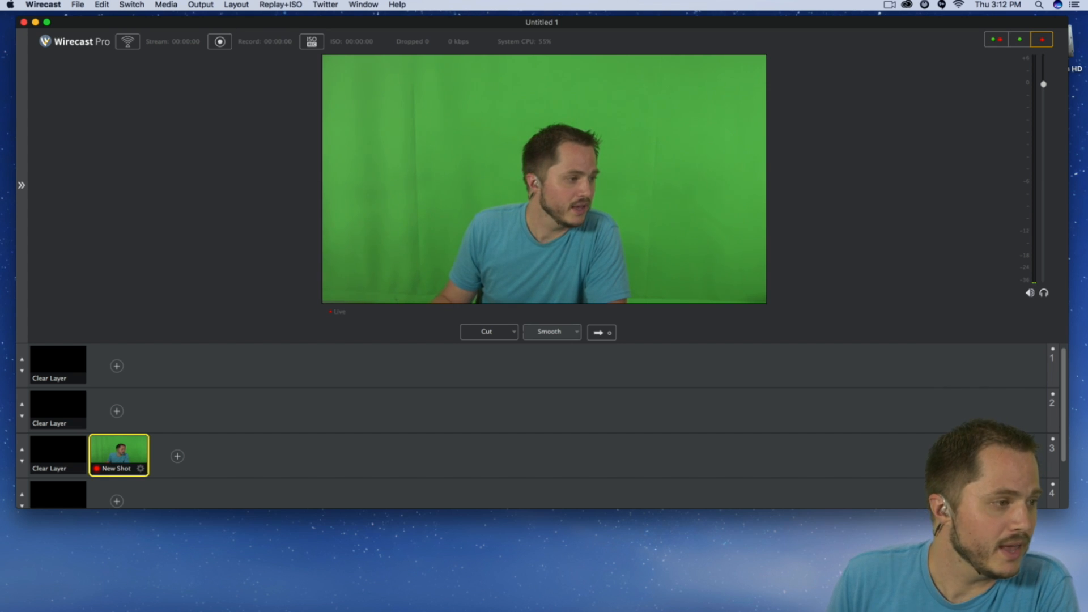
drag(136, 24, 164, 40)
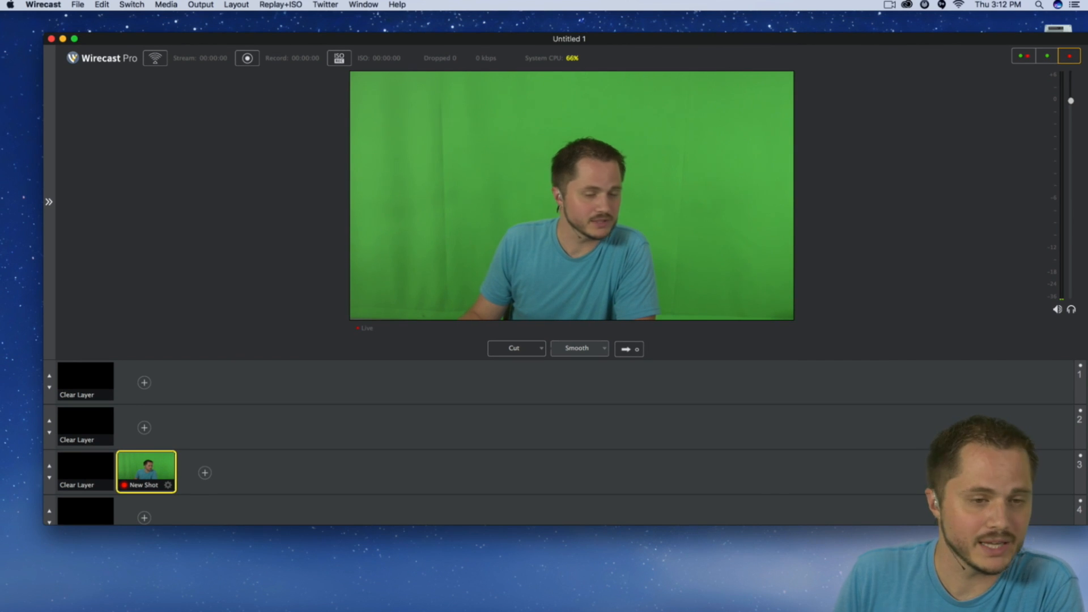
mouse_move(188, 40)
mouse_down()
mouse_move(191, 78)
mouse_move(185, 35)
mouse_up()
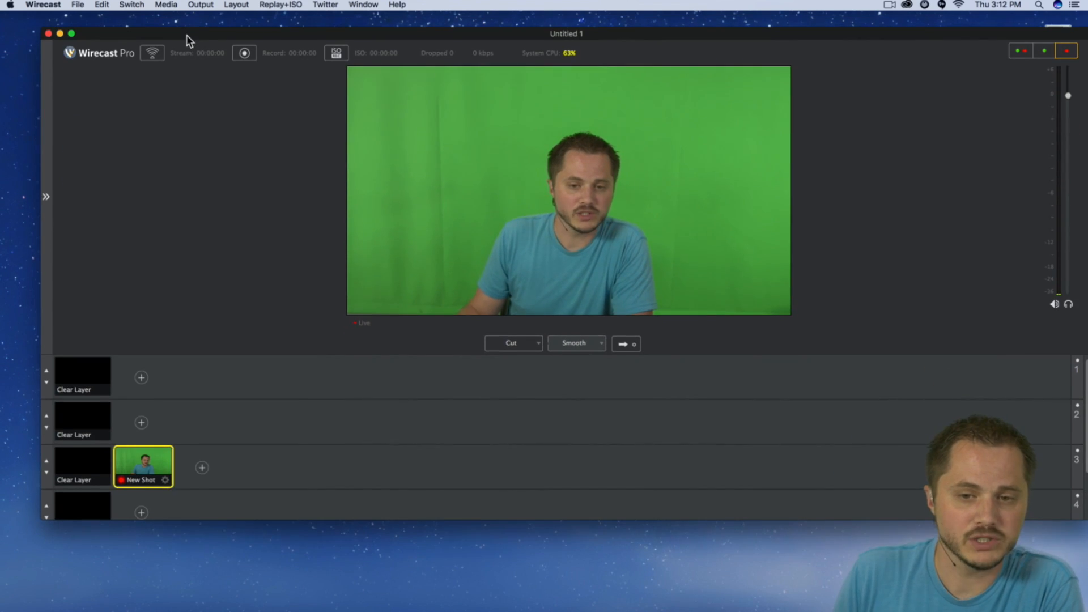
click(236, 4)
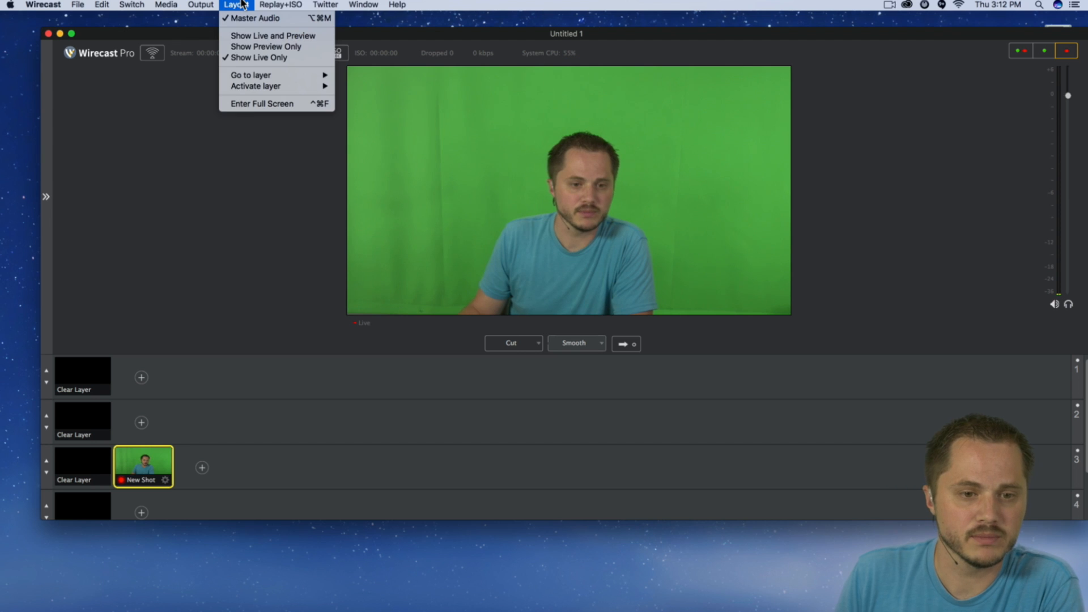
mouse_move(232, 4)
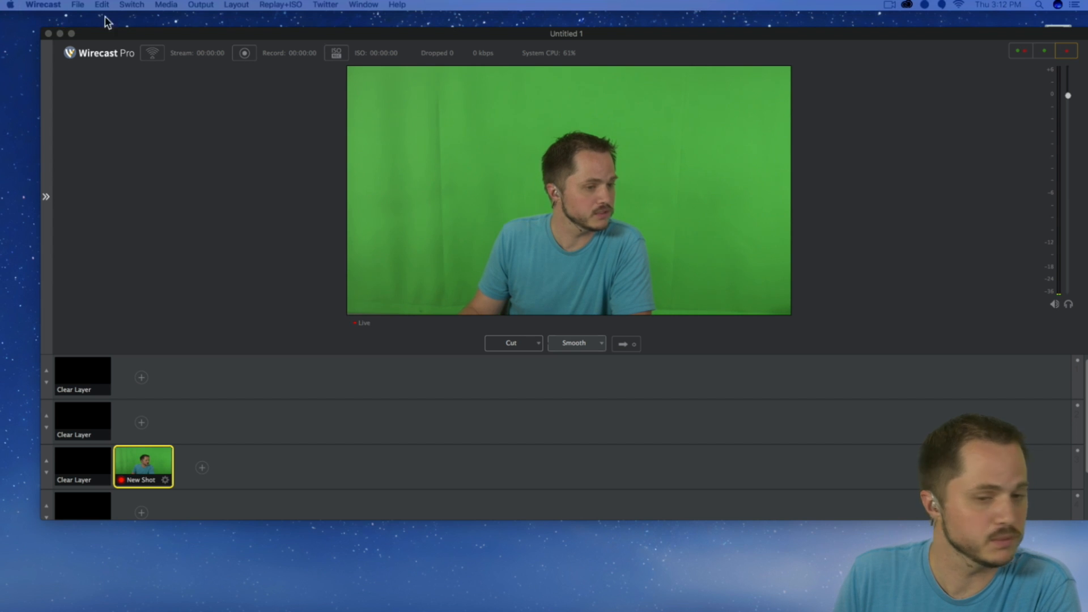
drag(182, 37, 157, 29)
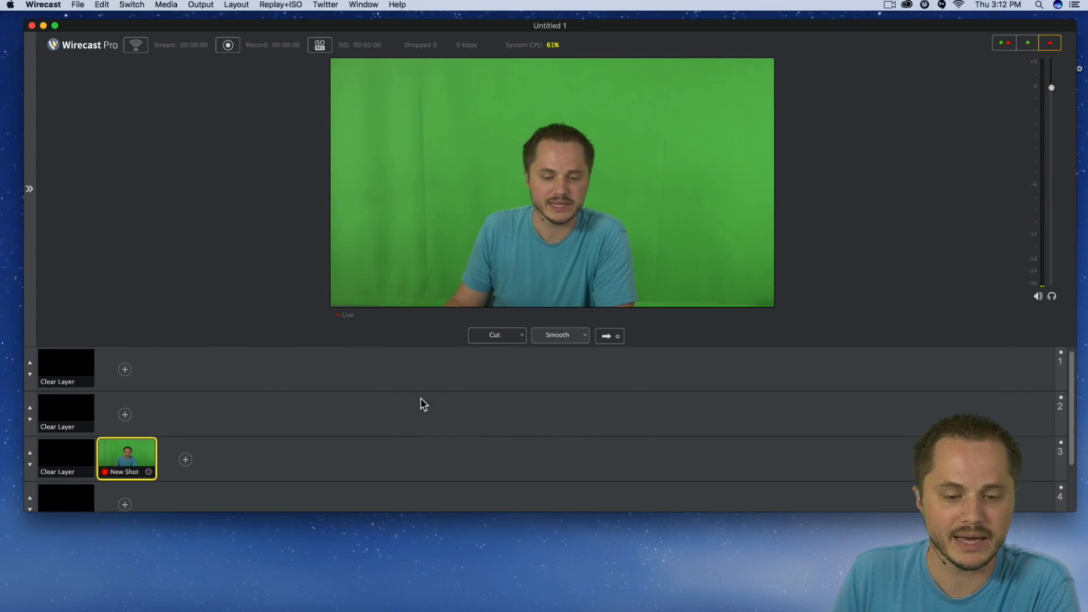
Bring the Chrome window with the Zoom meeting page into view and start the "Zoom + Wirecast Demo" meeting
mouse_move(461, 609)
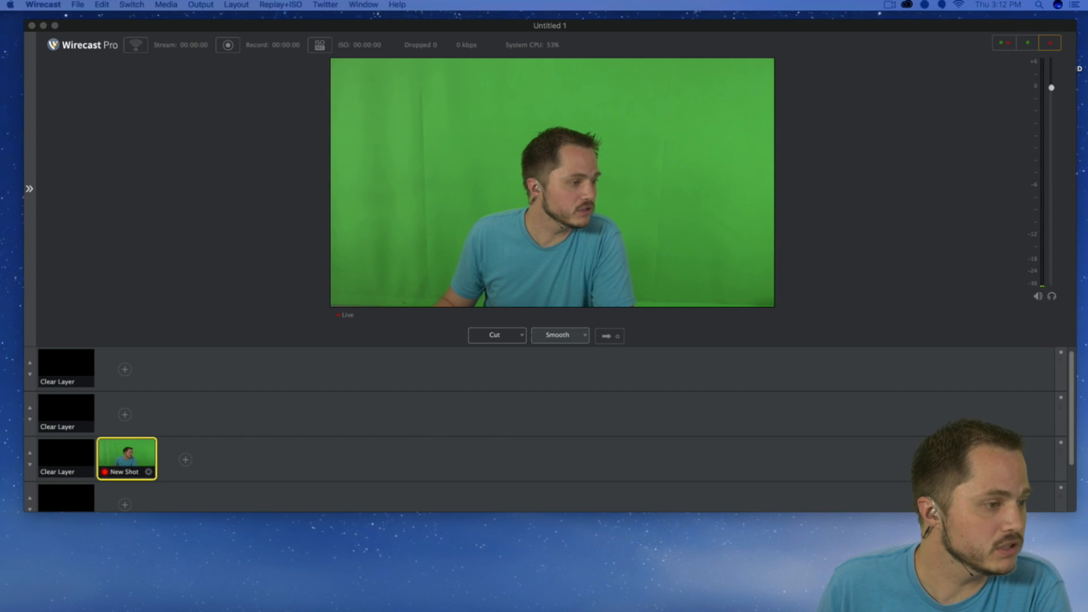
drag(0, 170, 605, 29)
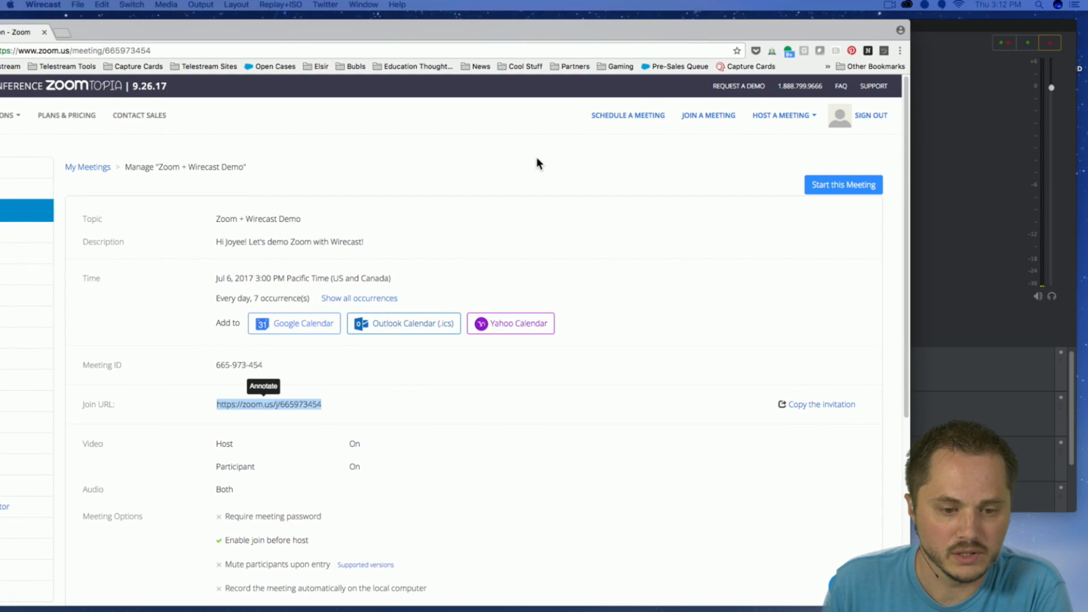
click(845, 195)
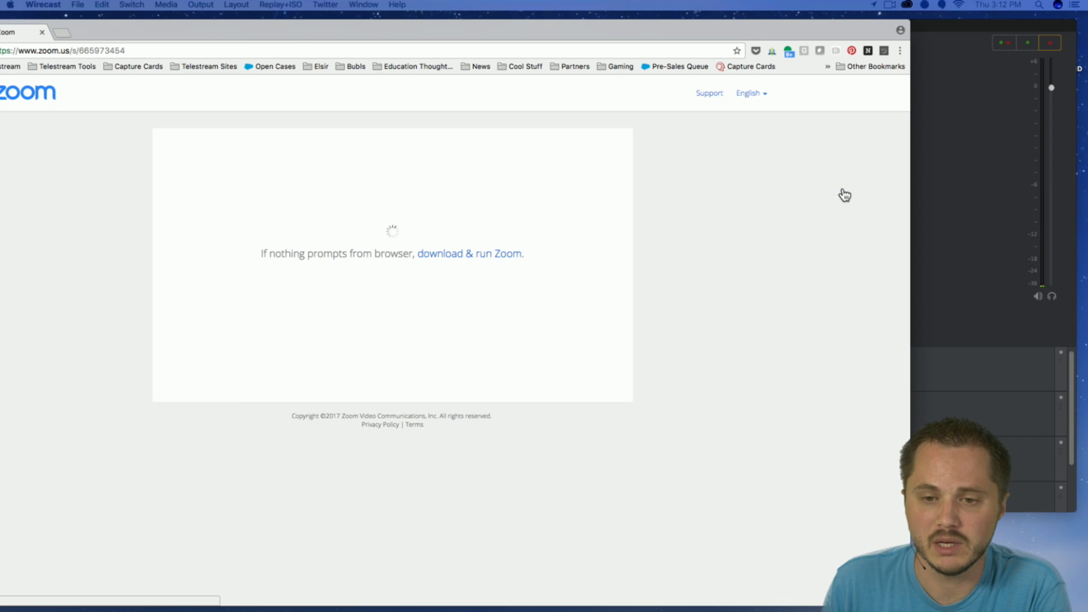
double_click(468, 30)
click(622, 213)
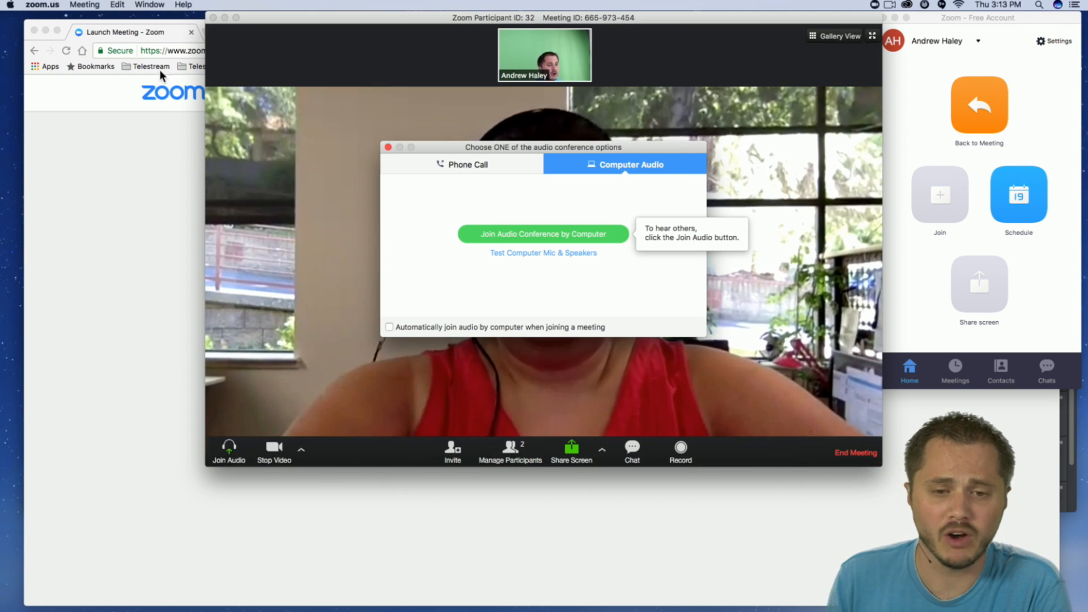
Move the audio options dialog off the participant's face and join the audio conference by computer
drag(438, 154, 211, 441)
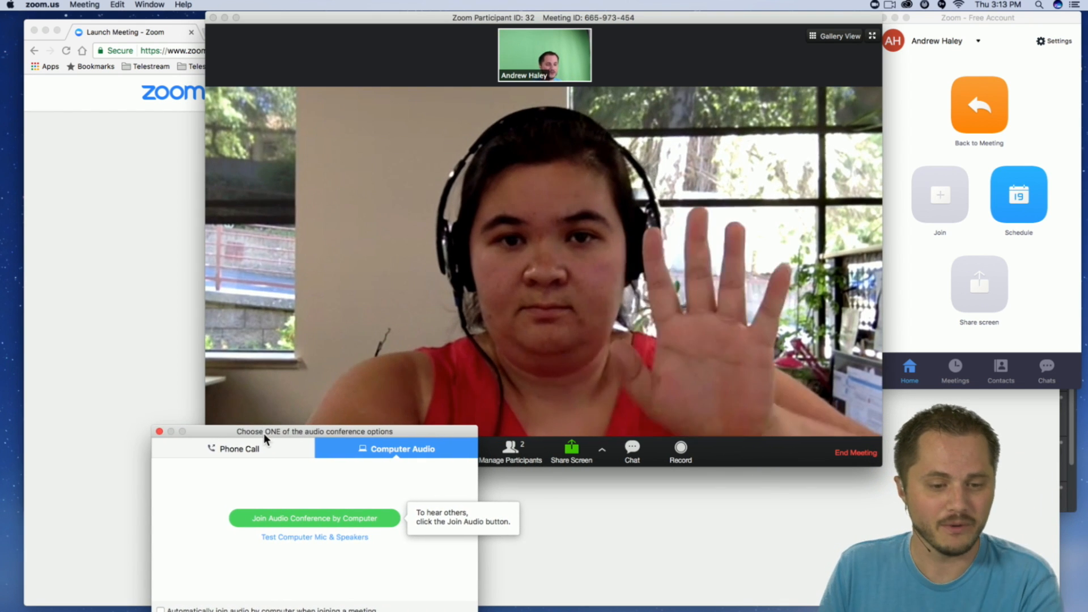
click(262, 414)
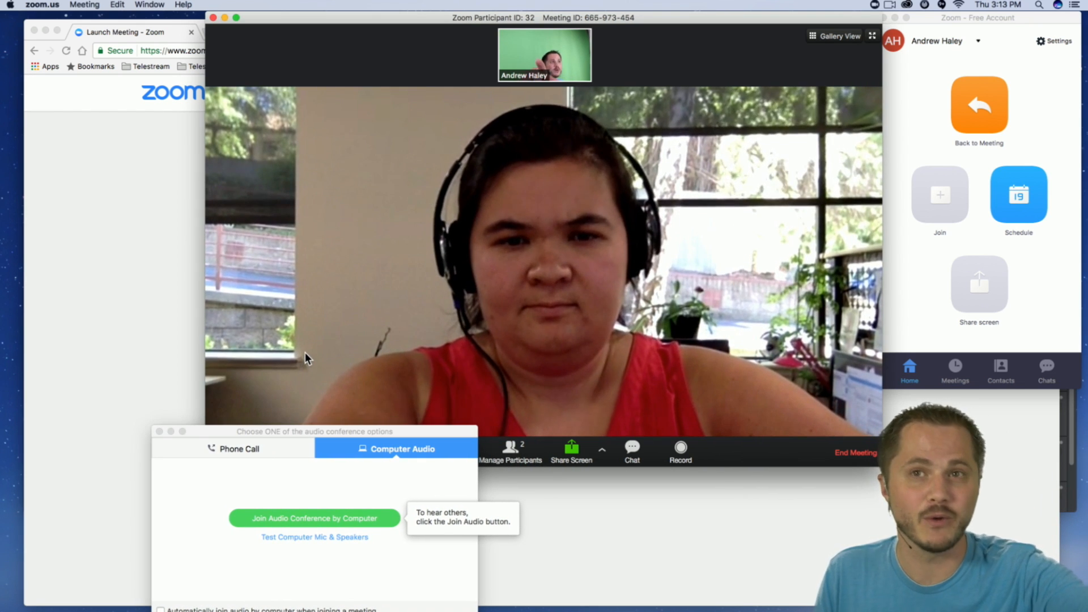
drag(288, 430, 298, 265)
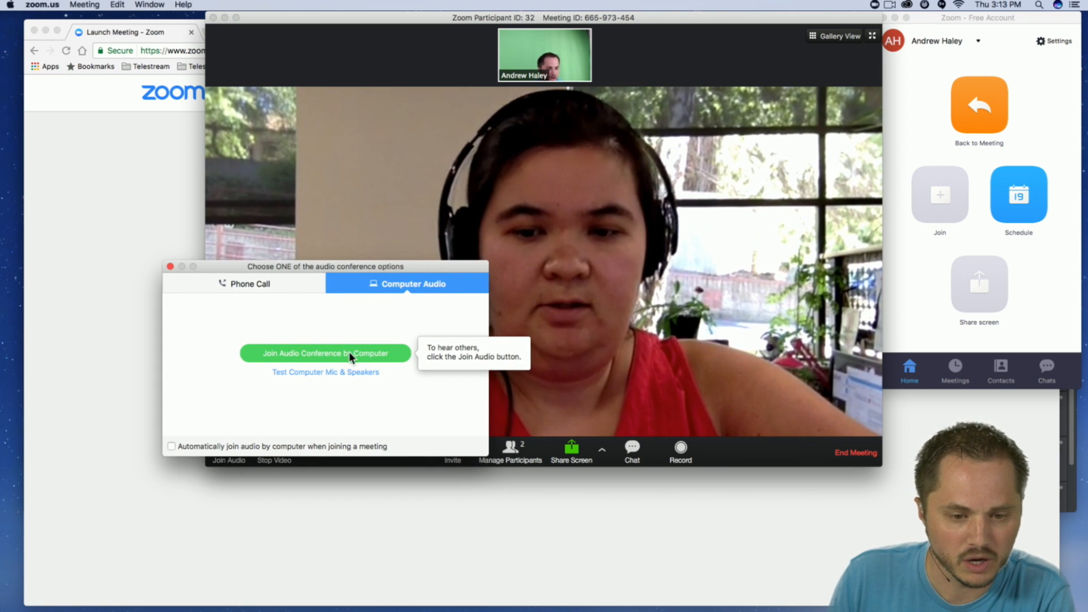
click(332, 355)
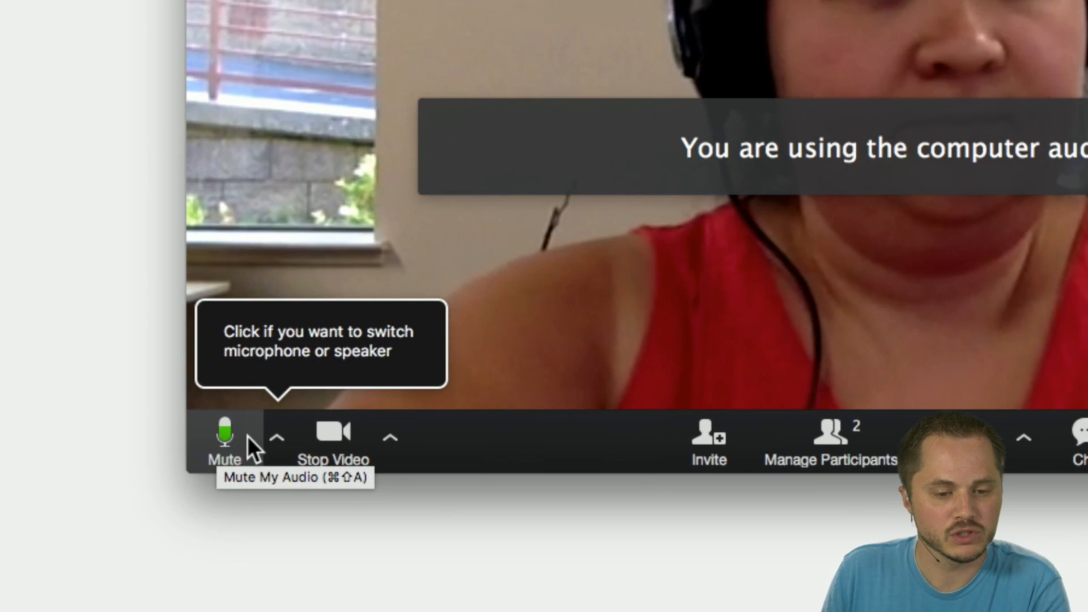
Select C-Media USB Audio Device as both the microphone and the speaker for the Zoom meeting
click(247, 437)
click(252, 448)
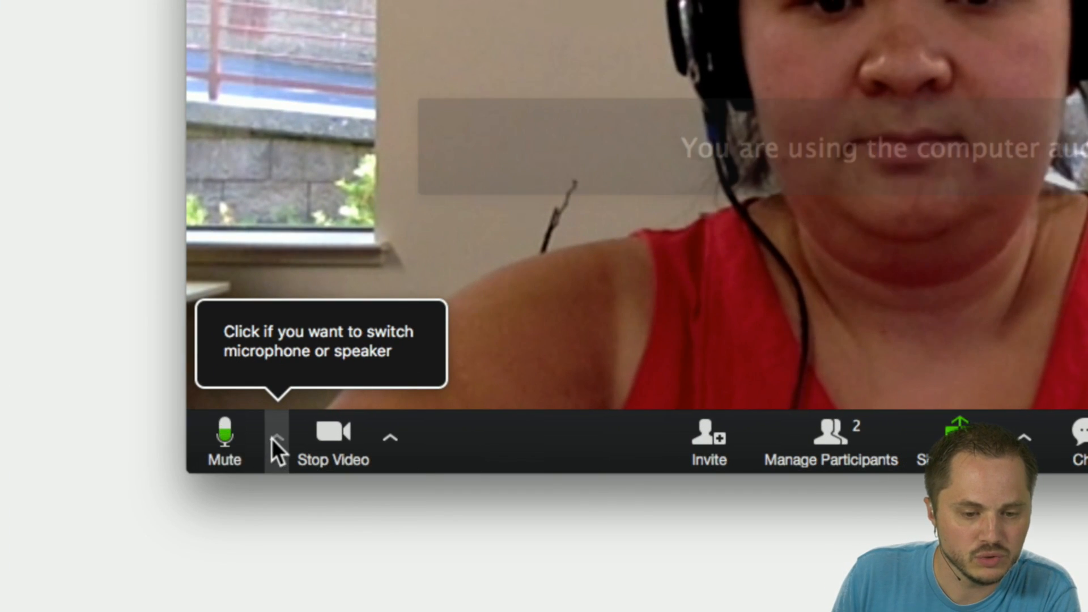
click(273, 438)
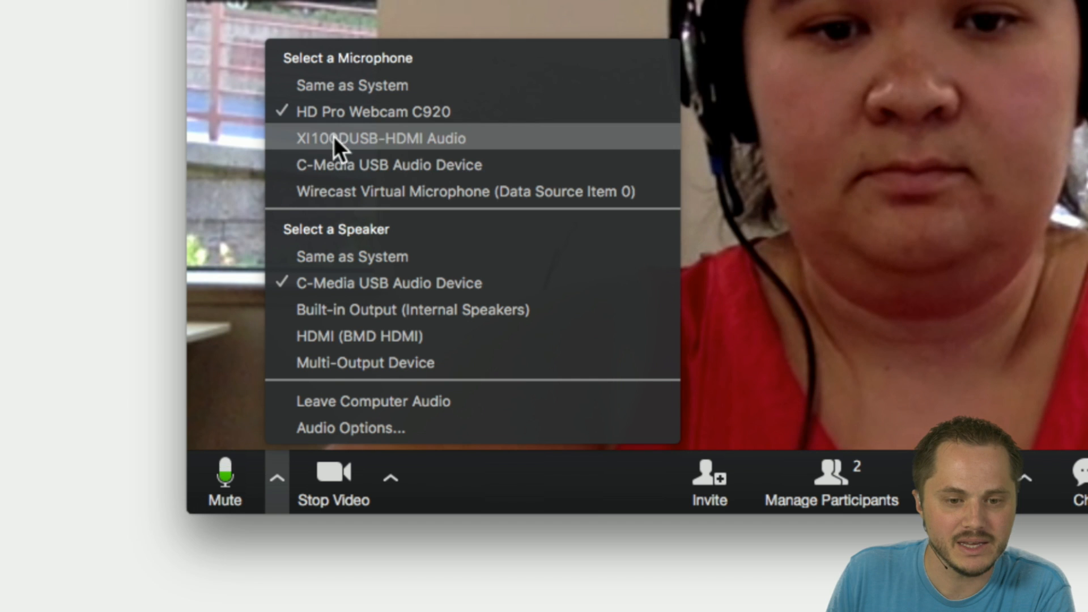
click(386, 167)
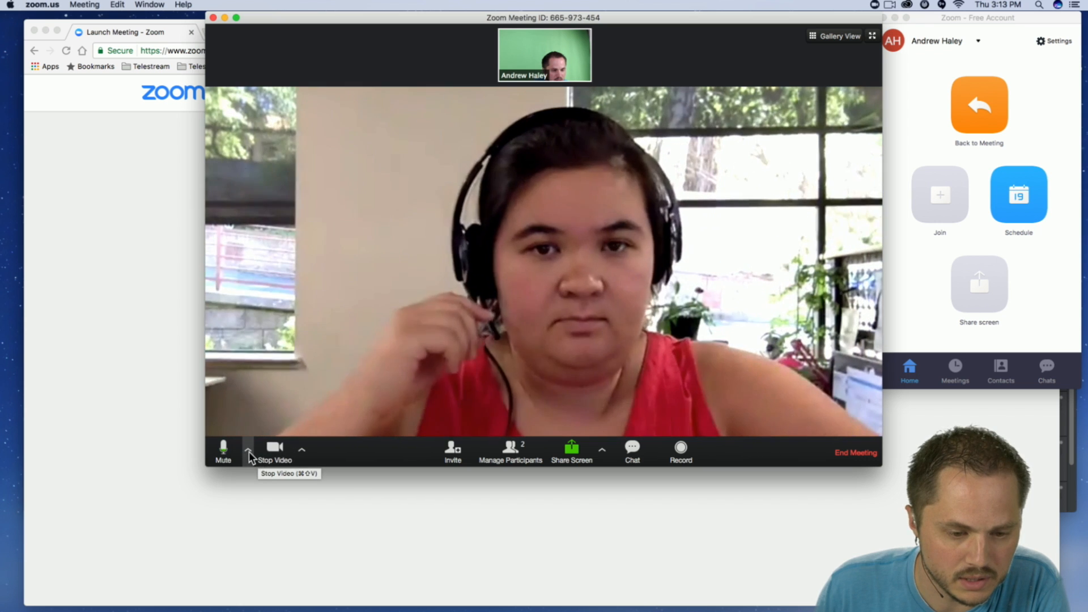
click(248, 451)
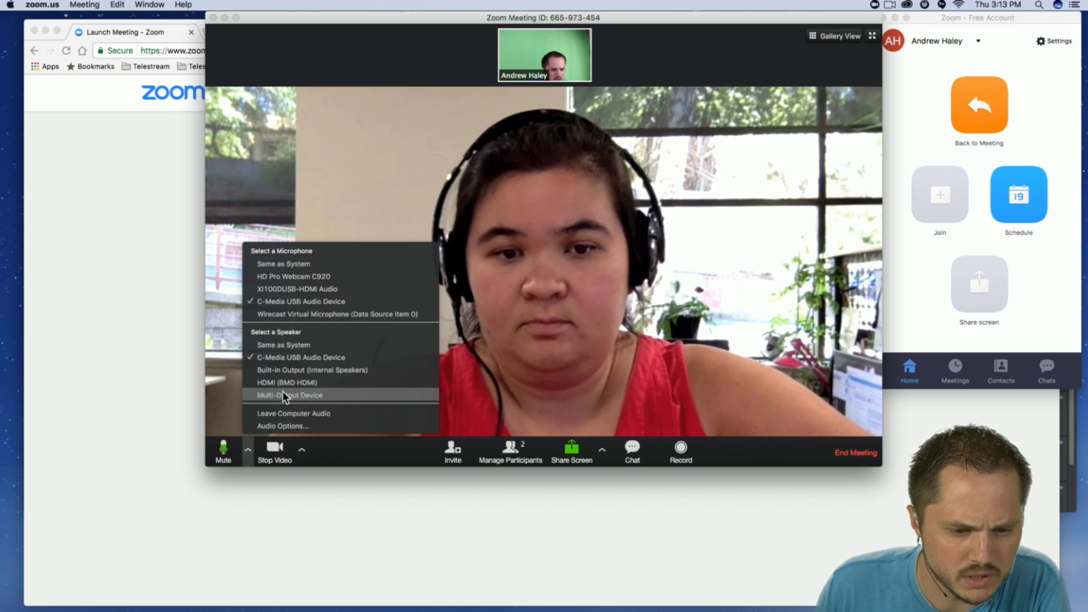
click(327, 358)
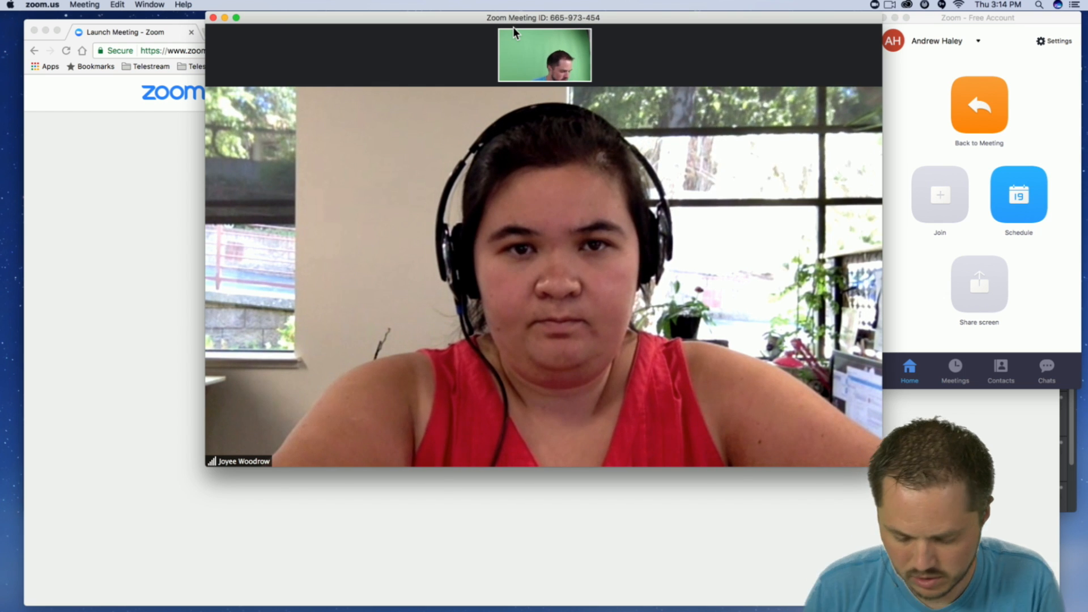
Move the Zoom meeting window lower on the desktop and switch the meeting camera to Wirecast Virtual Camera
key(XF86AudioRaiseVolume)
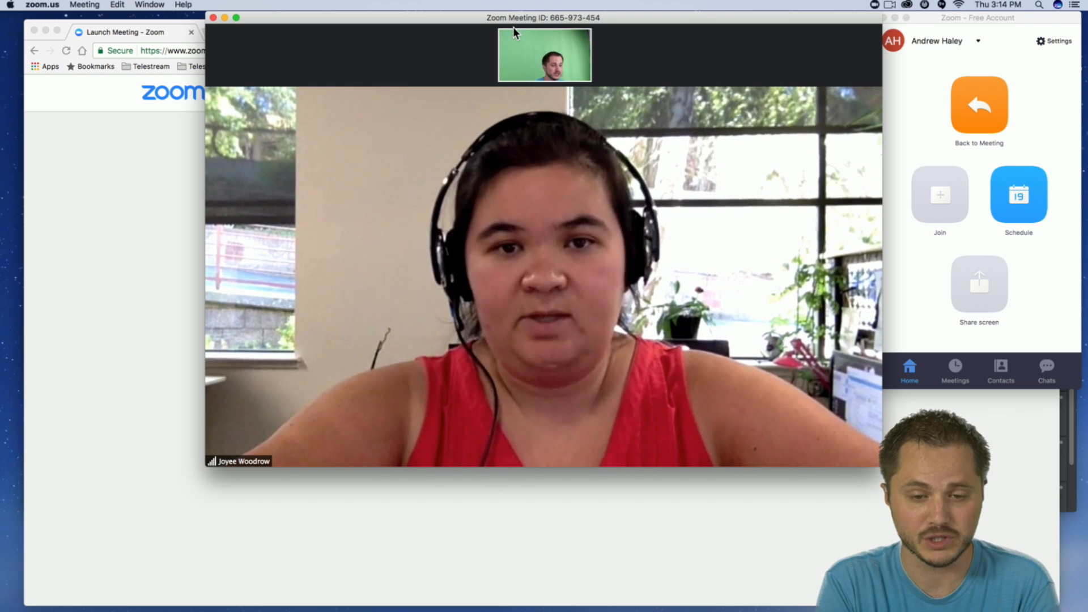
mouse_move(475, 21)
drag(448, 33, 444, 112)
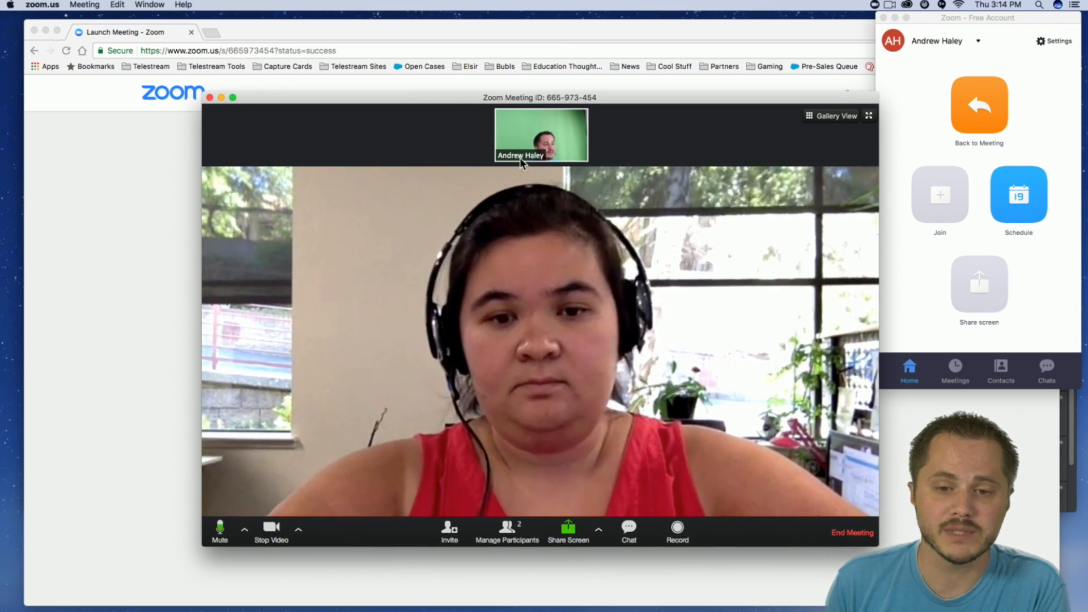
mouse_move(562, 150)
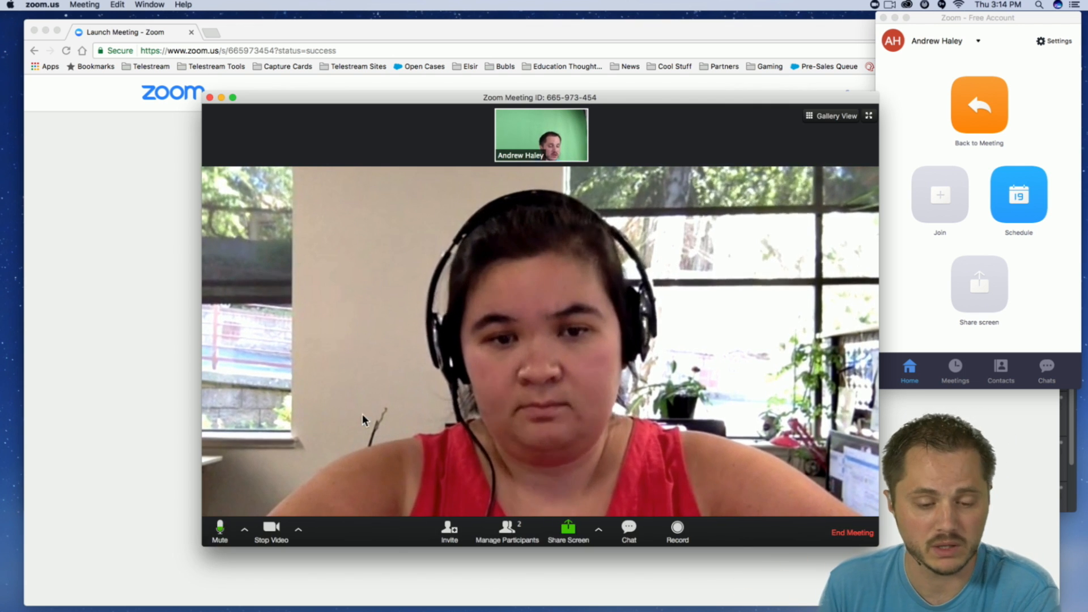
click(298, 530)
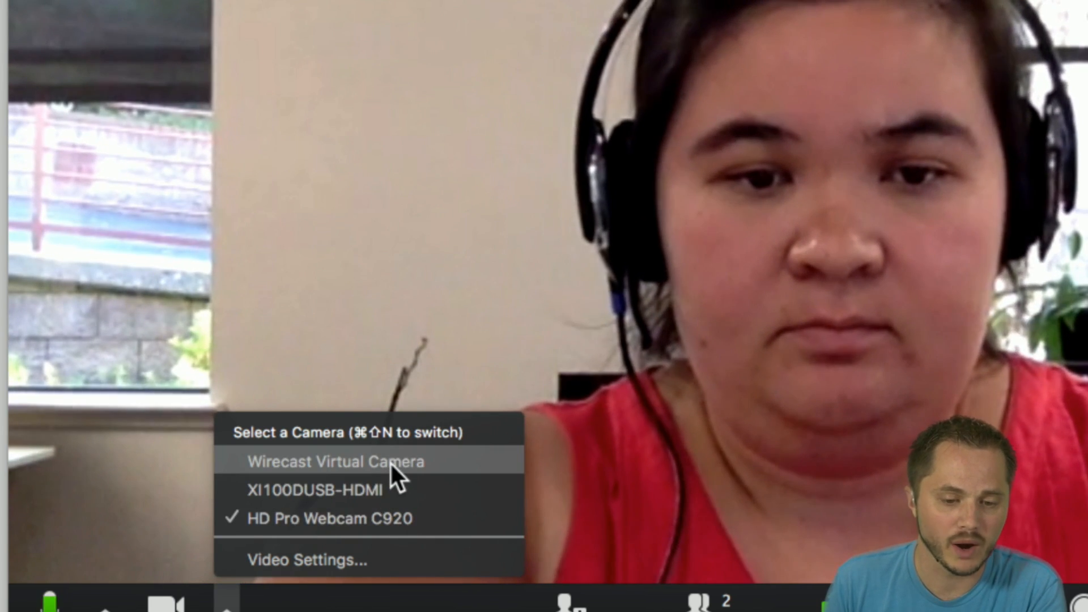
click(400, 462)
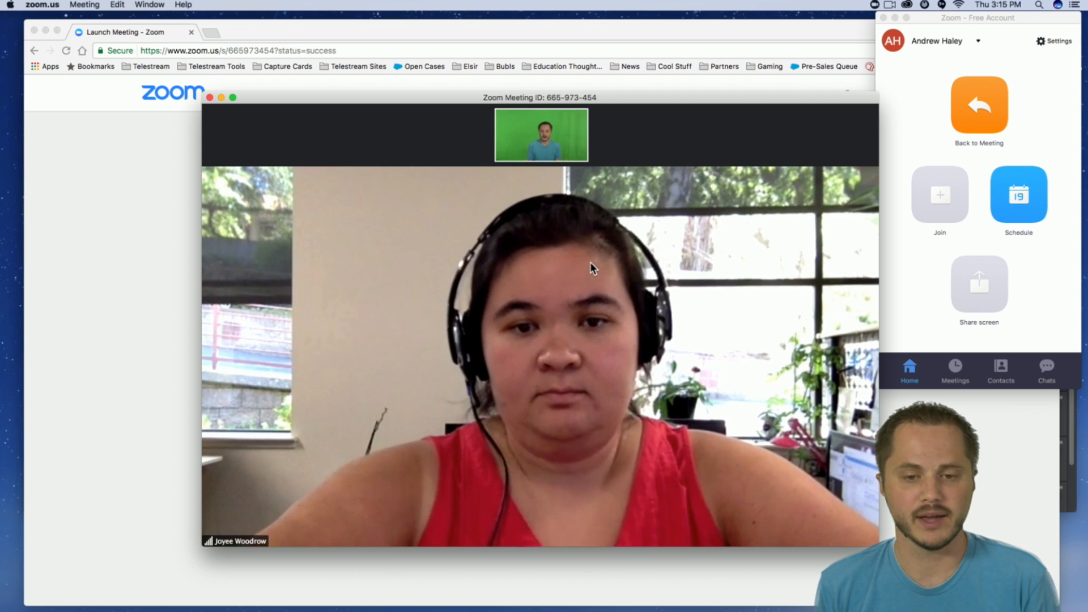
Reposition the Zoom meeting window and try it in full screen with the self-view thumbnail moved off the display, returning to the windowed view
drag(466, 100, 381, 63)
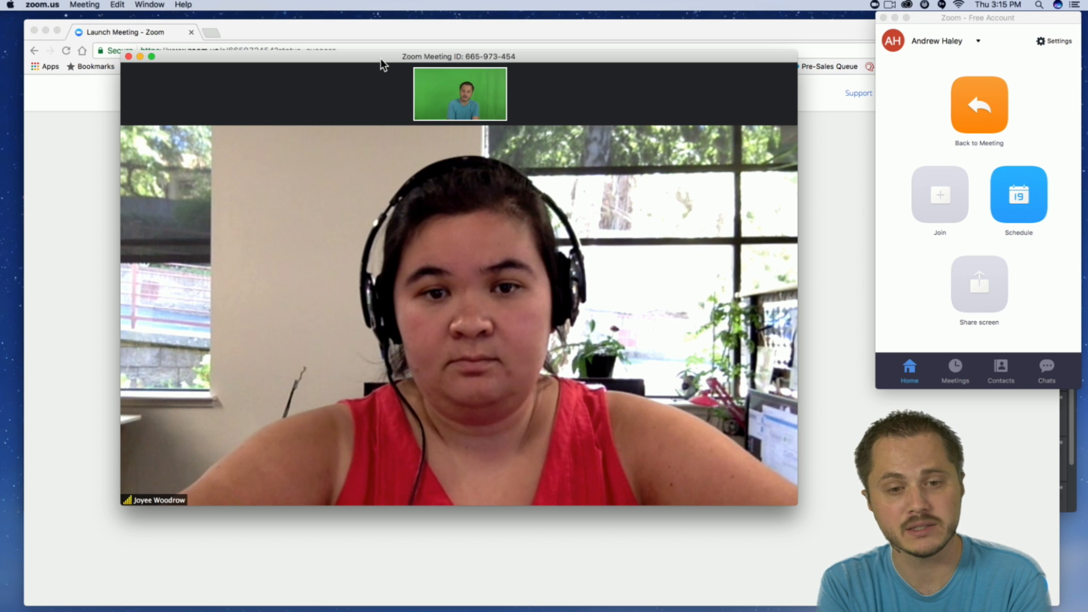
drag(369, 56, 430, 53)
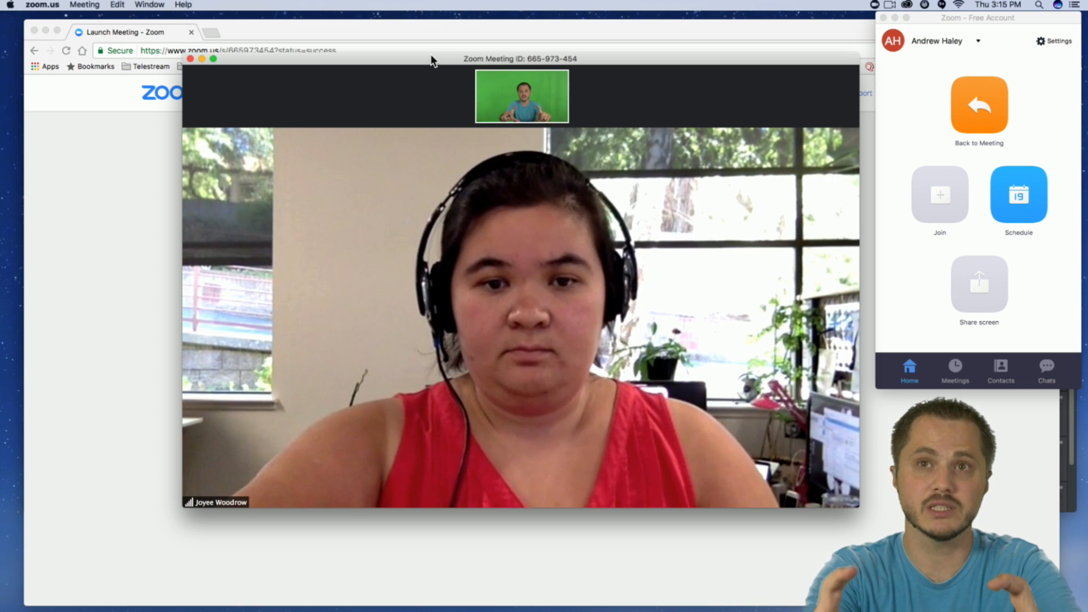
mouse_move(389, 154)
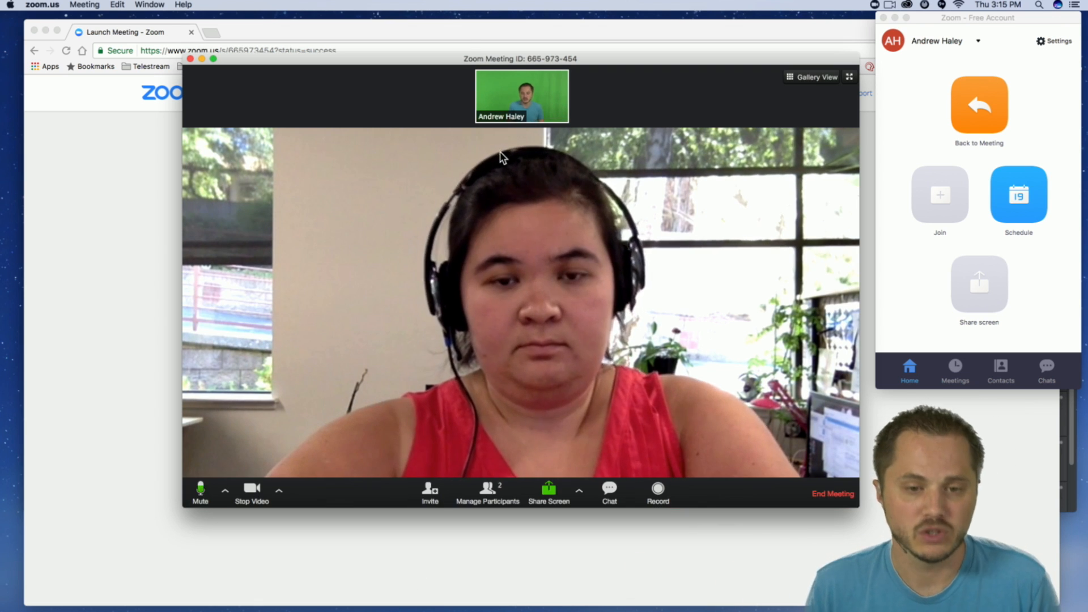
drag(437, 59, 403, 27)
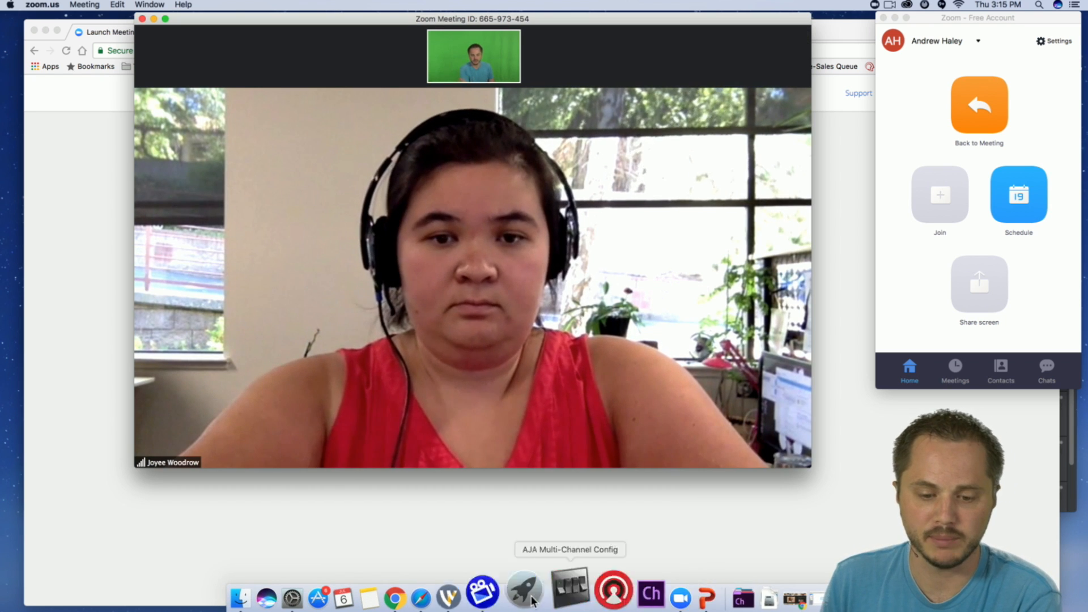
click(803, 38)
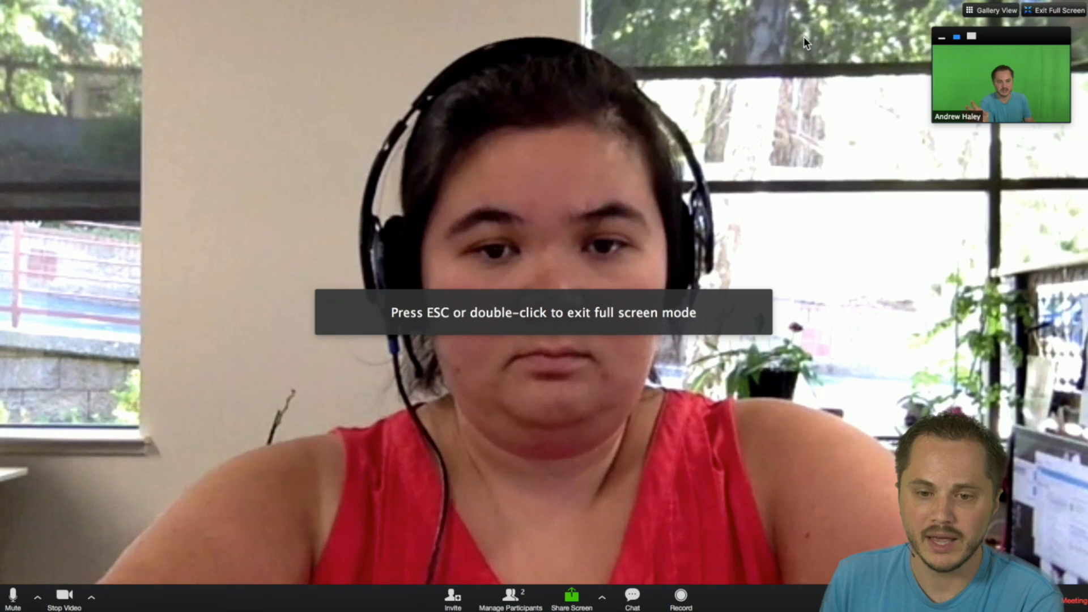
drag(1032, 36, 0, 213)
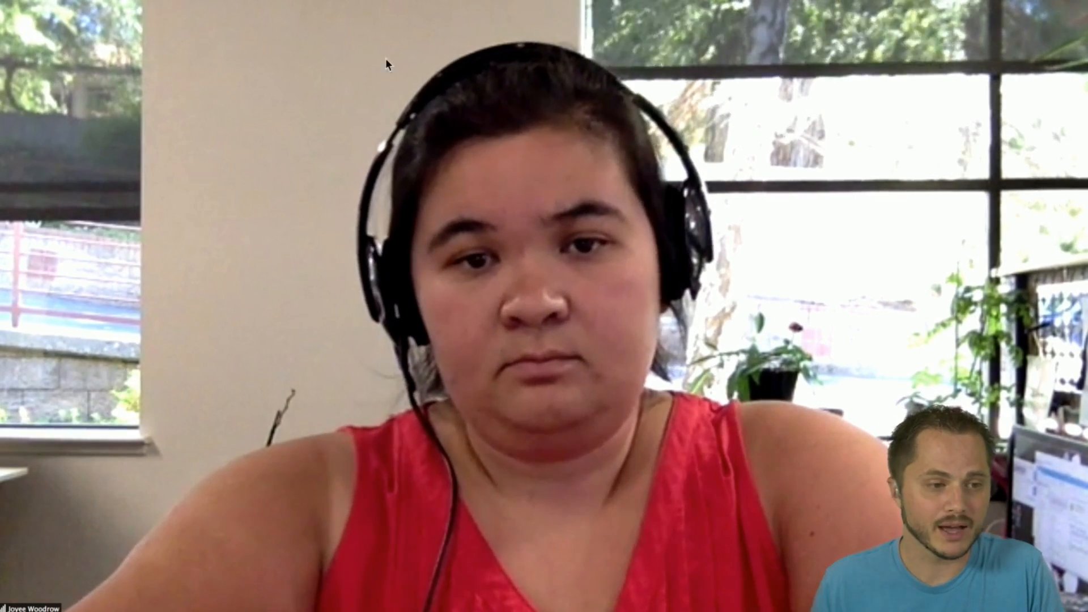
mouse_move(844, 98)
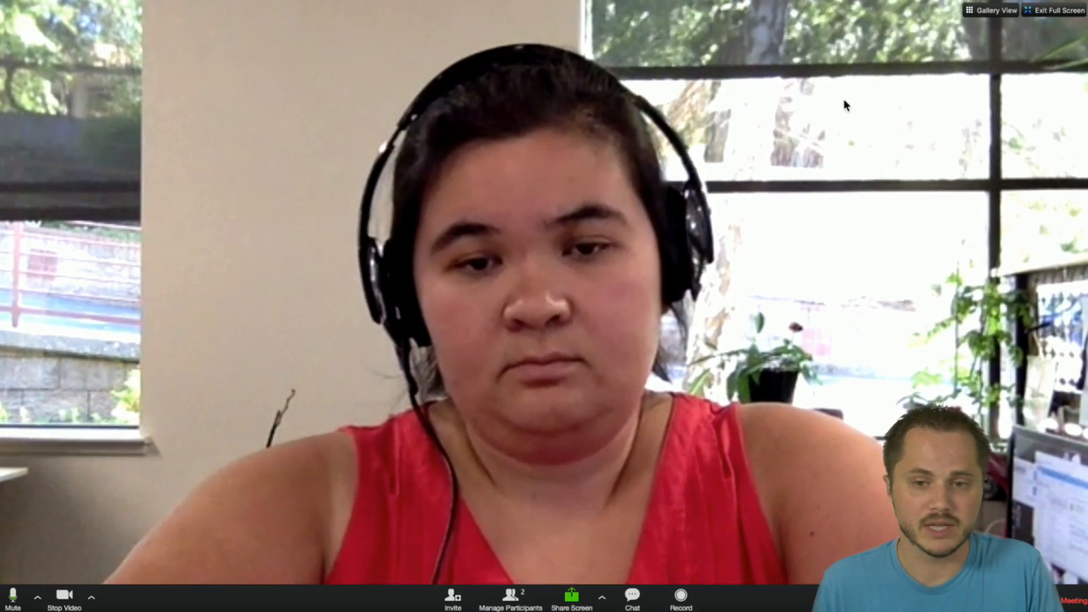
click(1041, 8)
Minimize the Chrome window behind the Zoom meeting and bring the Wirecast document to the front
drag(605, 23, 566, 6)
click(45, 31)
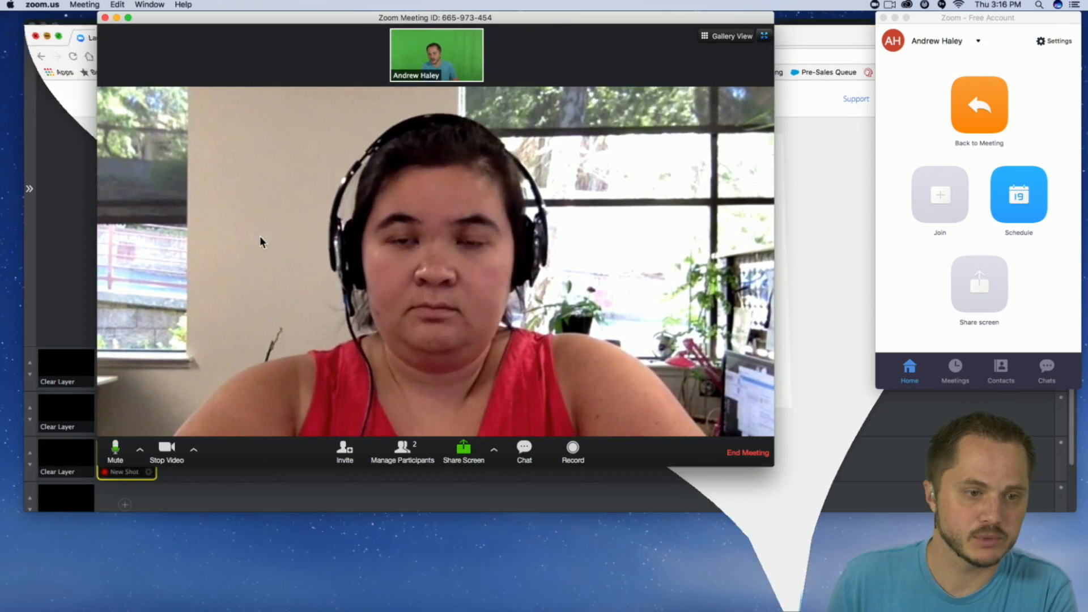
drag(299, 19, 393, 18)
click(162, 76)
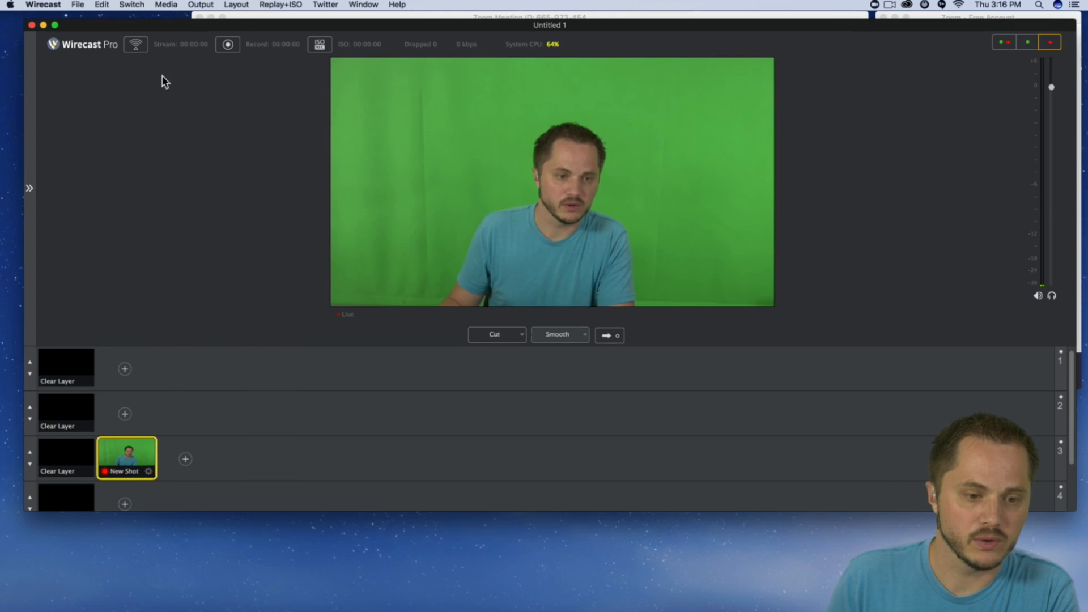
Start adding a Screen Capture source after the camera shot on layer 3 and open its capture type choices
click(186, 459)
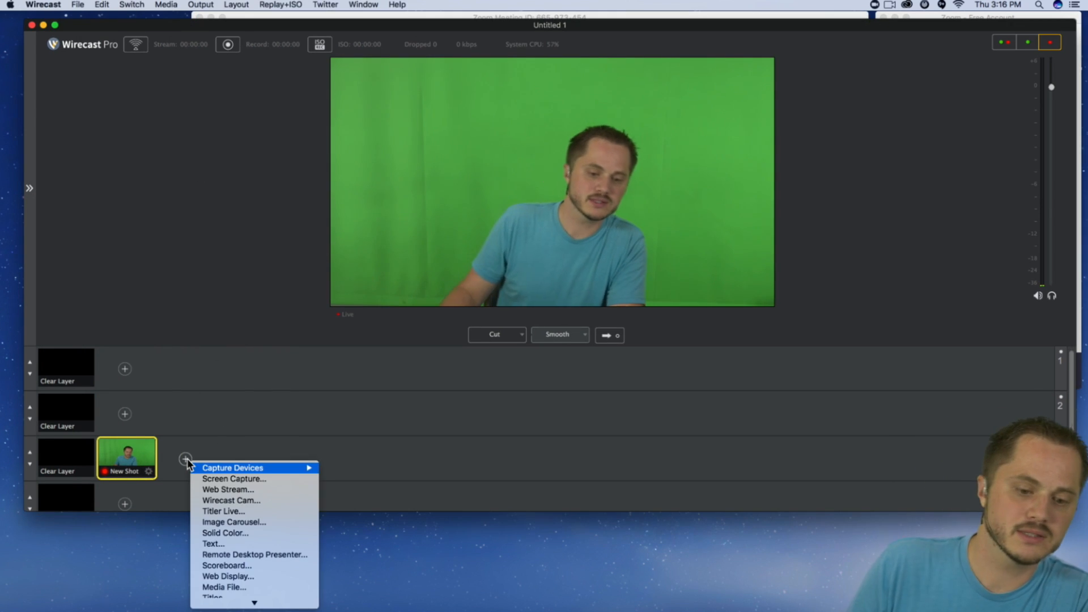
mouse_move(232, 469)
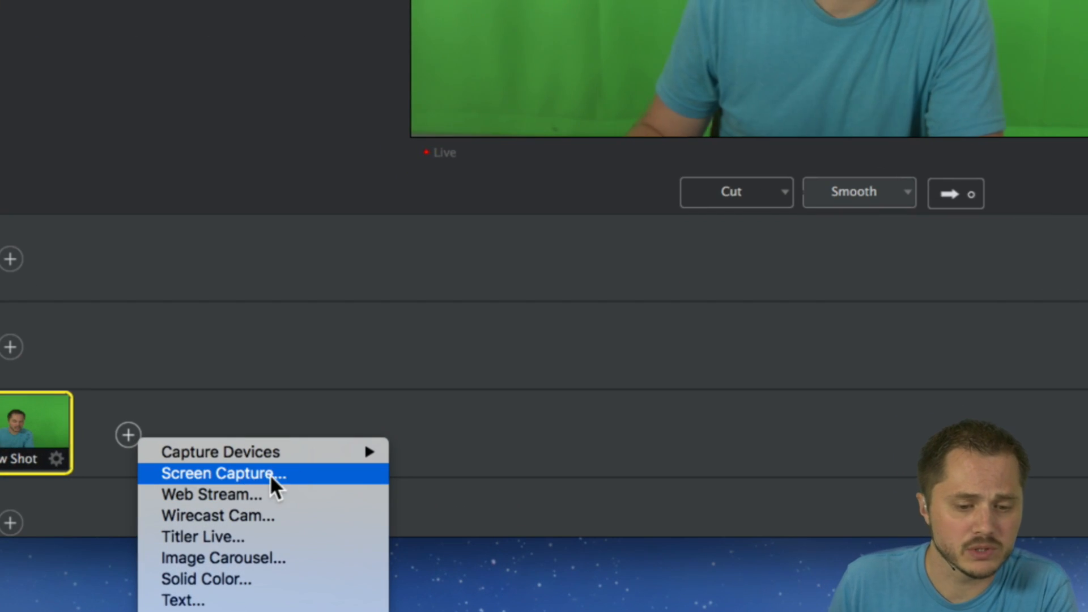
click(270, 474)
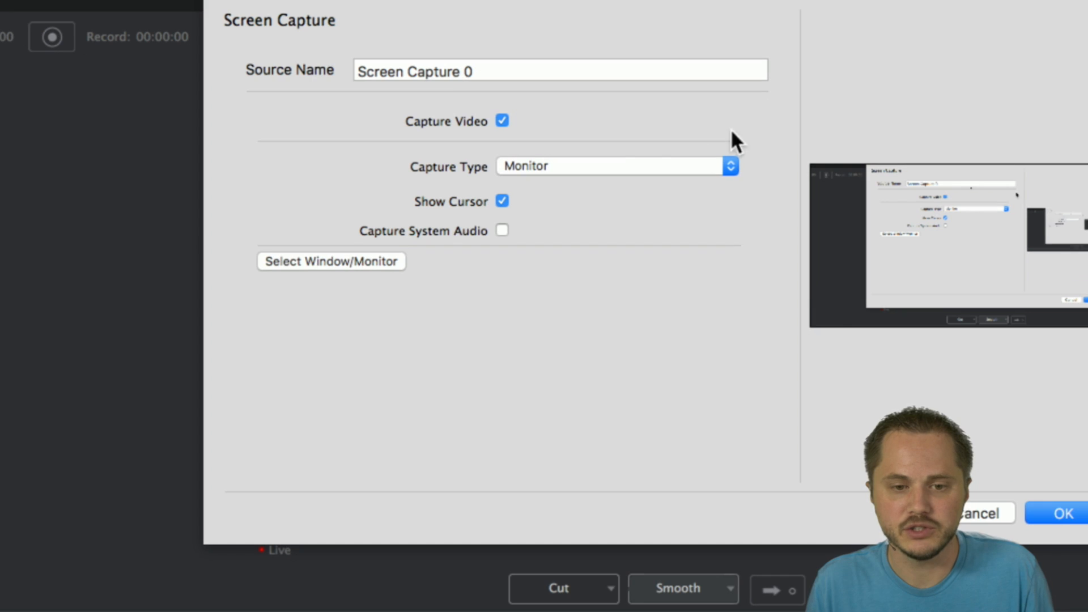
click(639, 165)
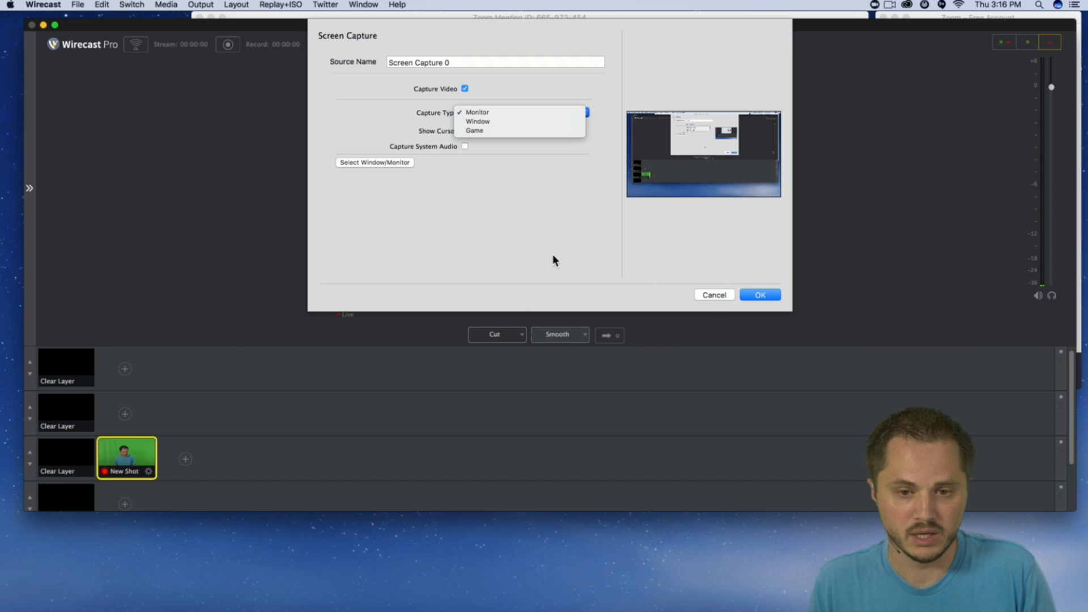
Move the Zoom meeting window to the second monitor, keep the self-view thumbnail on the main display, and return to the Screen Capture settings
key(super+Tab)
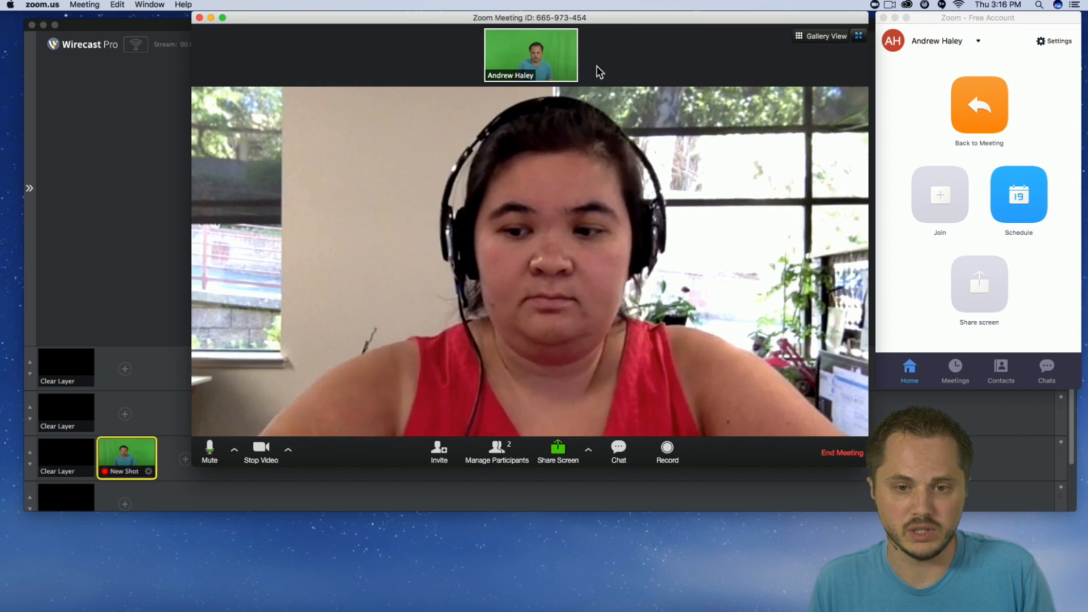
drag(679, 16, 0, 34)
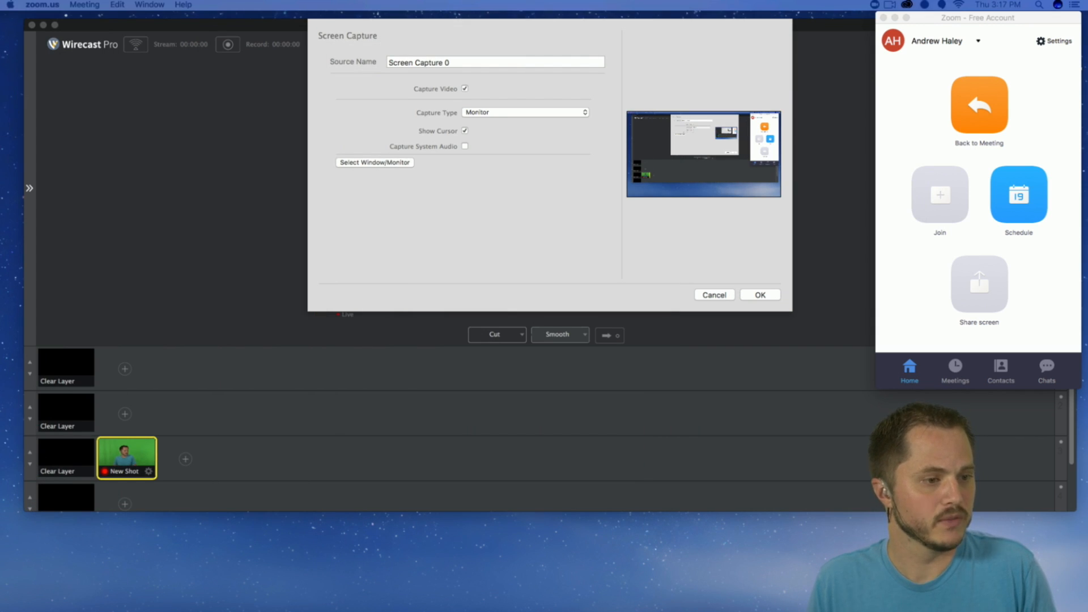
drag(3, 408, 902, 513)
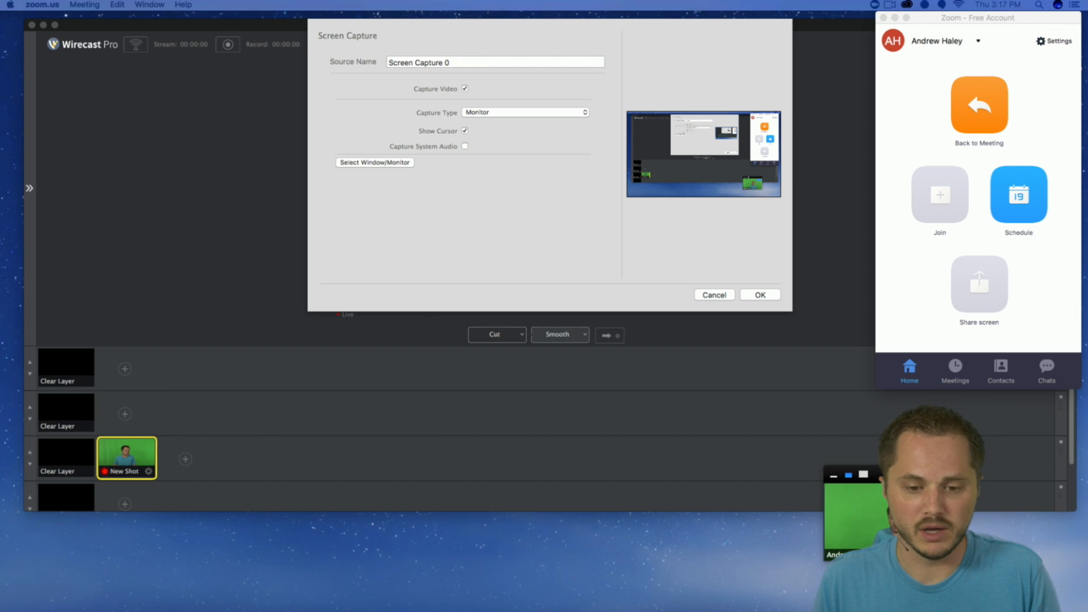
drag(838, 474, 971, 502)
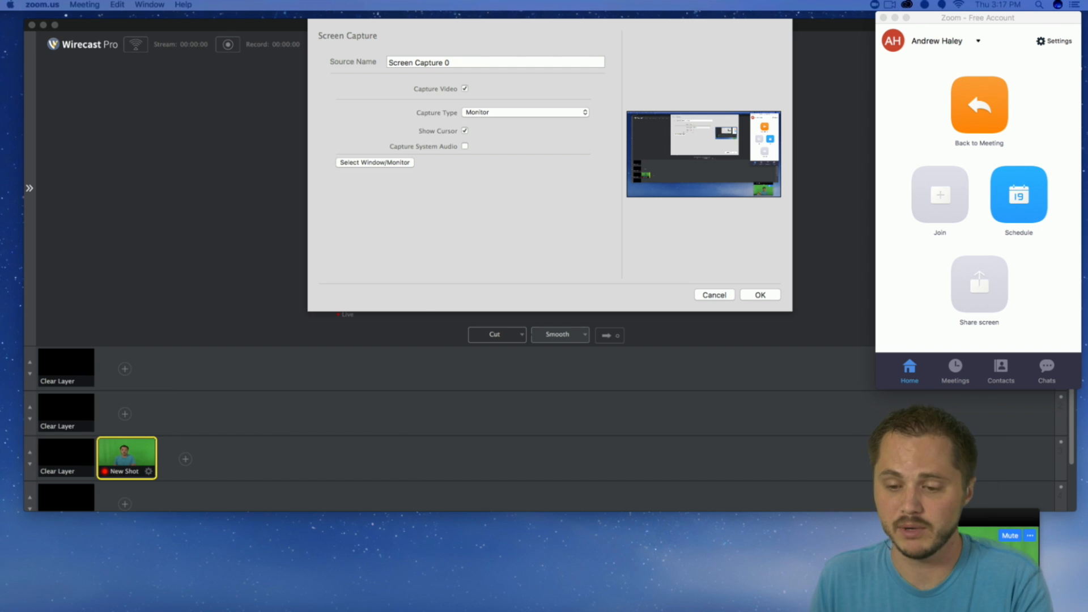
click(514, 202)
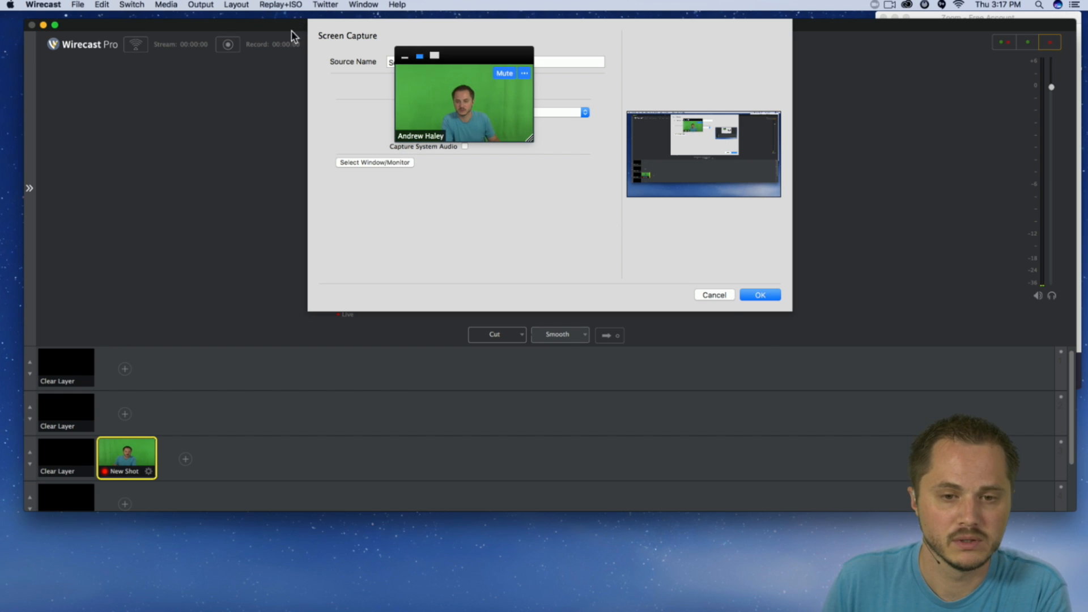
Set the screen capture to the DELL P2414H monitor with the Fullscreen selection and add it as a shot
click(374, 162)
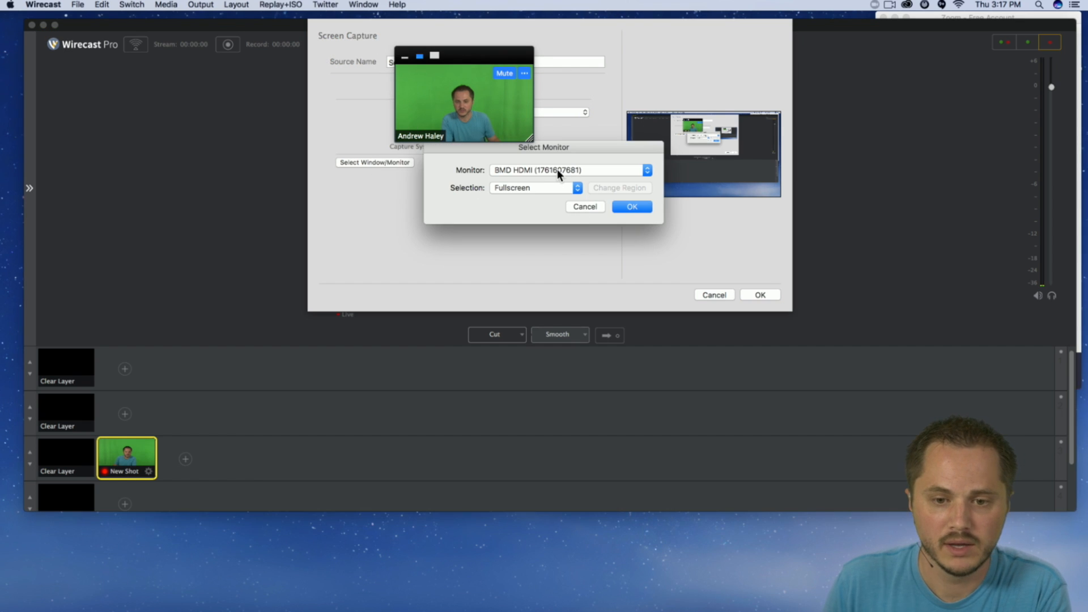
click(559, 169)
click(557, 178)
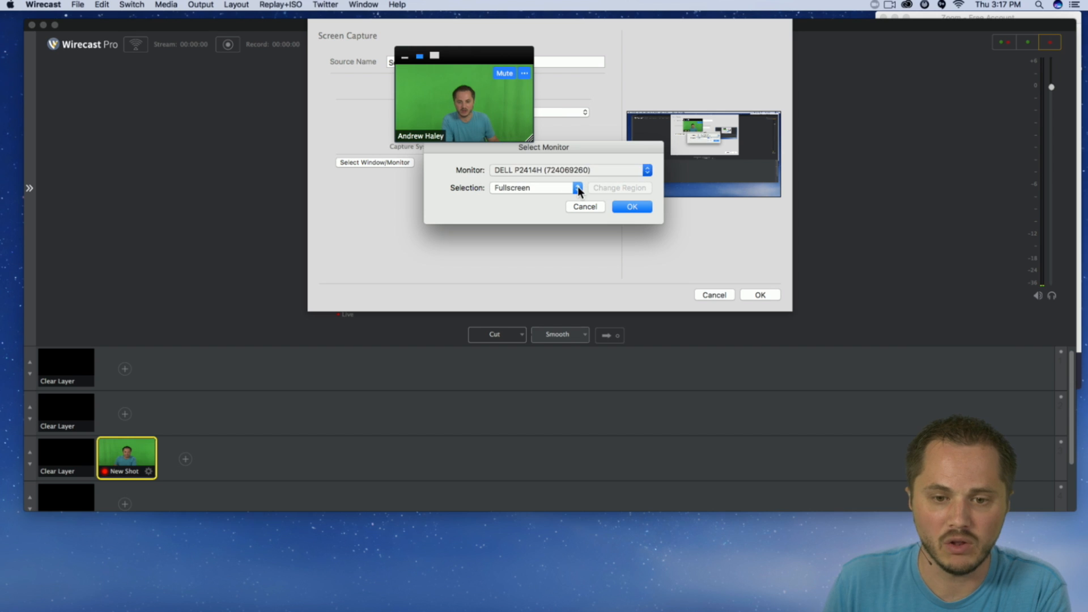
click(633, 207)
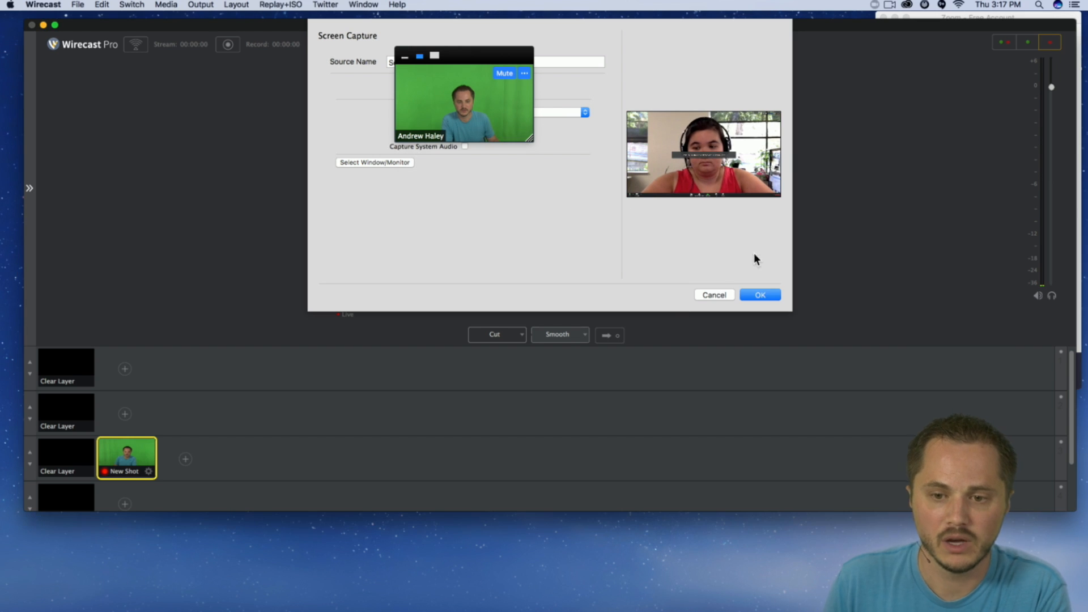
click(761, 295)
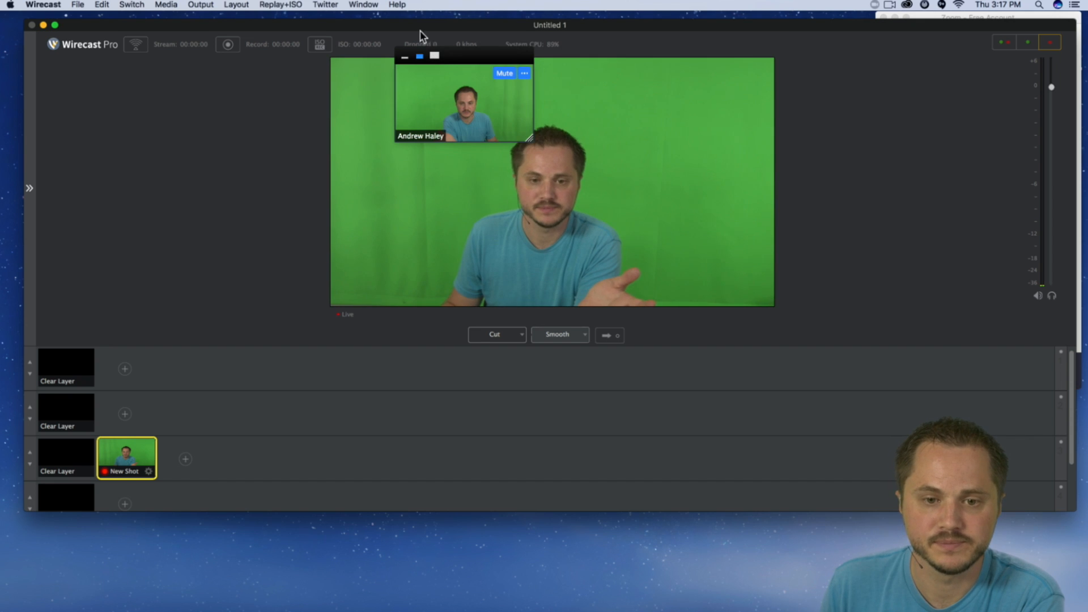
Collapse the Zoom self-view thumbnail and move it away from the Wirecast live area
click(405, 56)
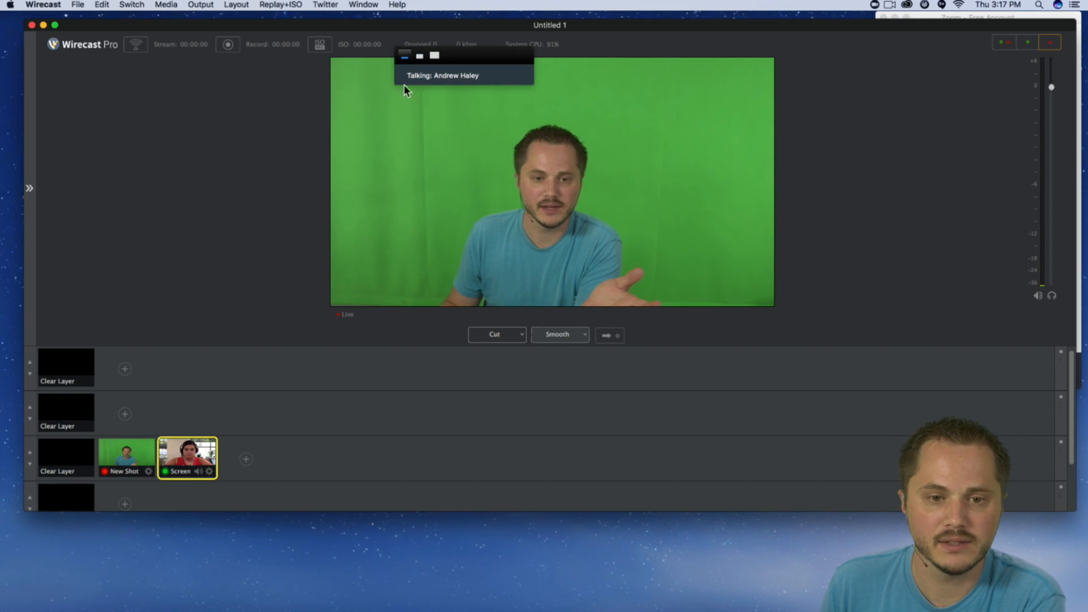
drag(453, 69, 907, 575)
click(505, 29)
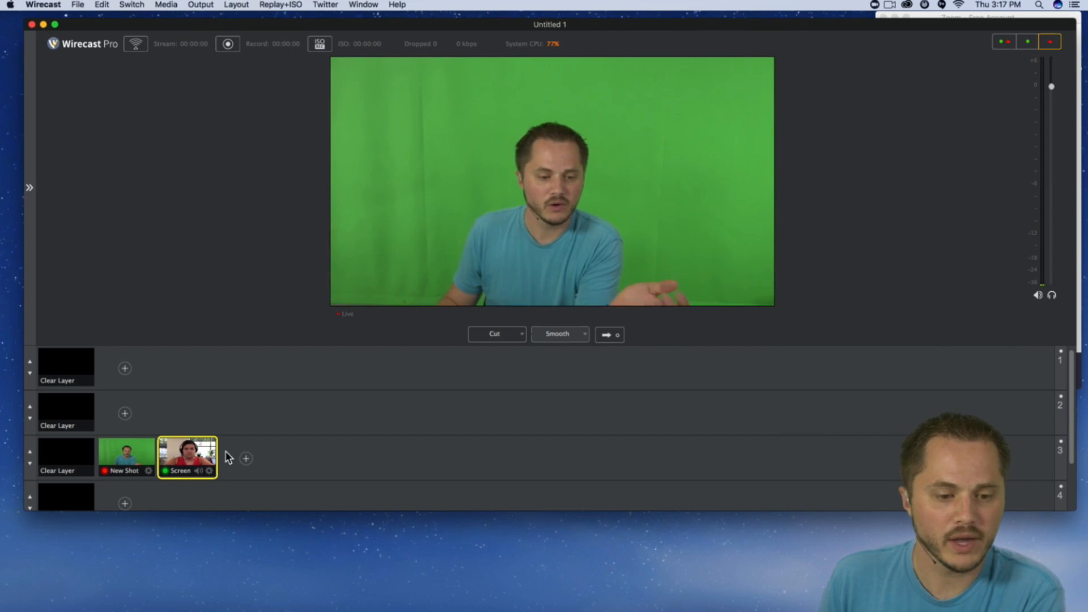
Select the screen capture shot on layer 3 and send it live
click(137, 450)
click(184, 453)
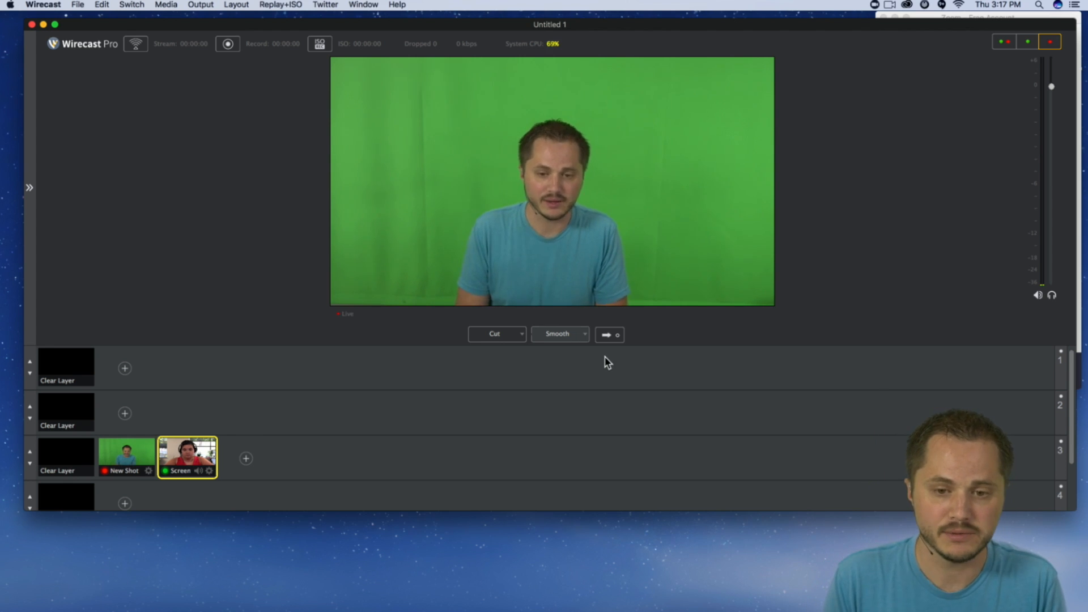
key(super+g)
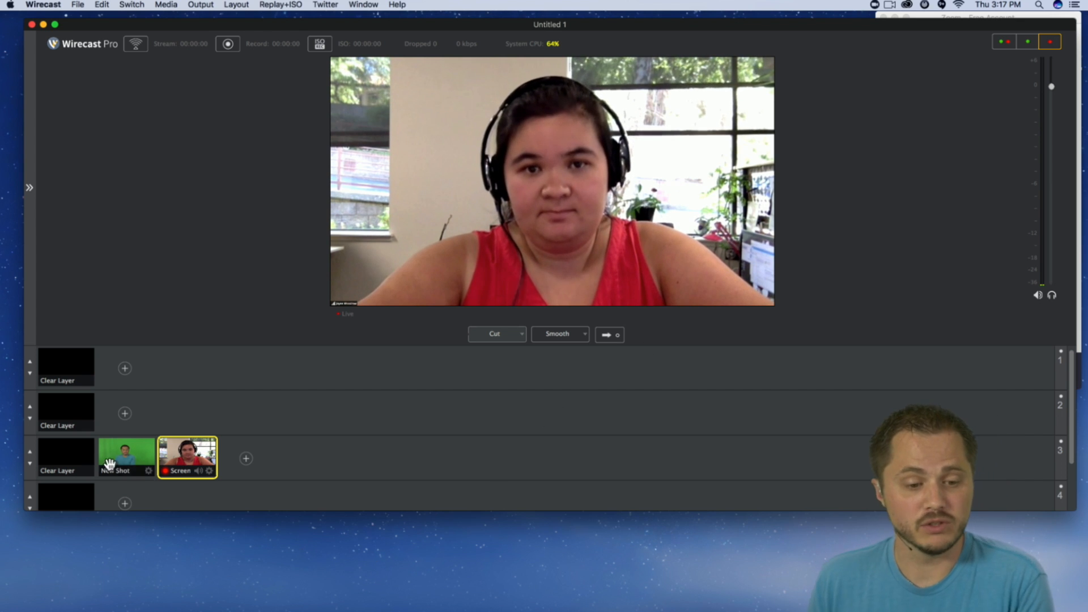
Switch the live output to the camera shot and back to the screen capture shot
click(117, 456)
click(204, 459)
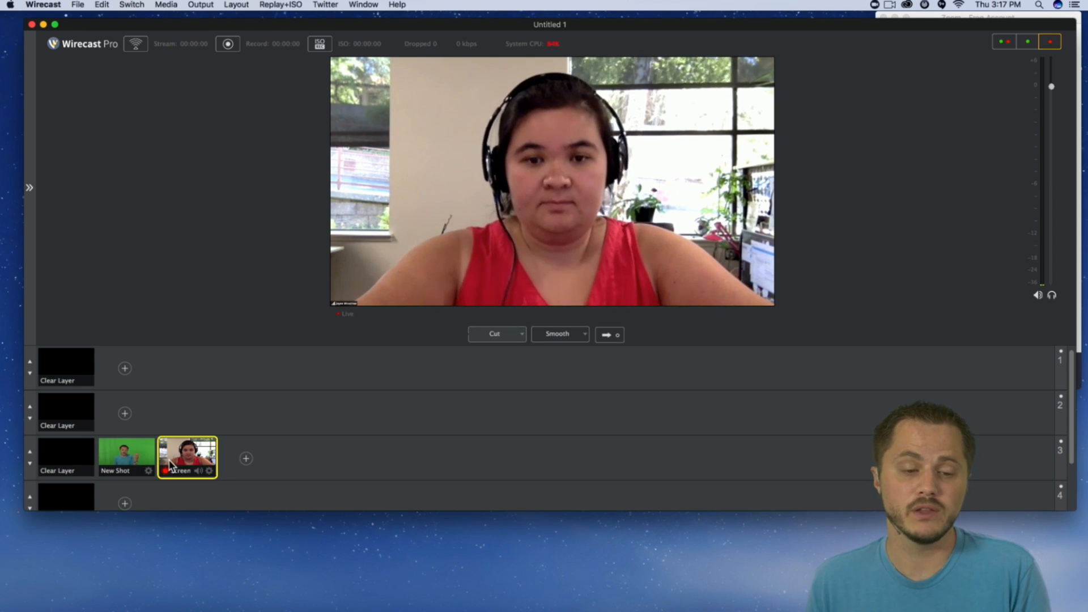
click(131, 453)
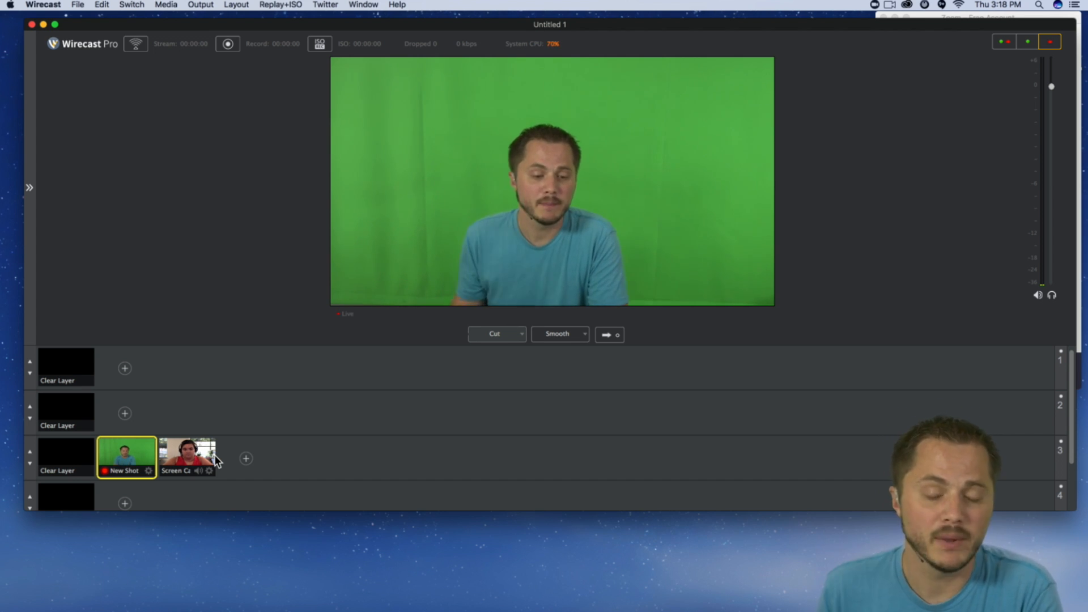
click(198, 456)
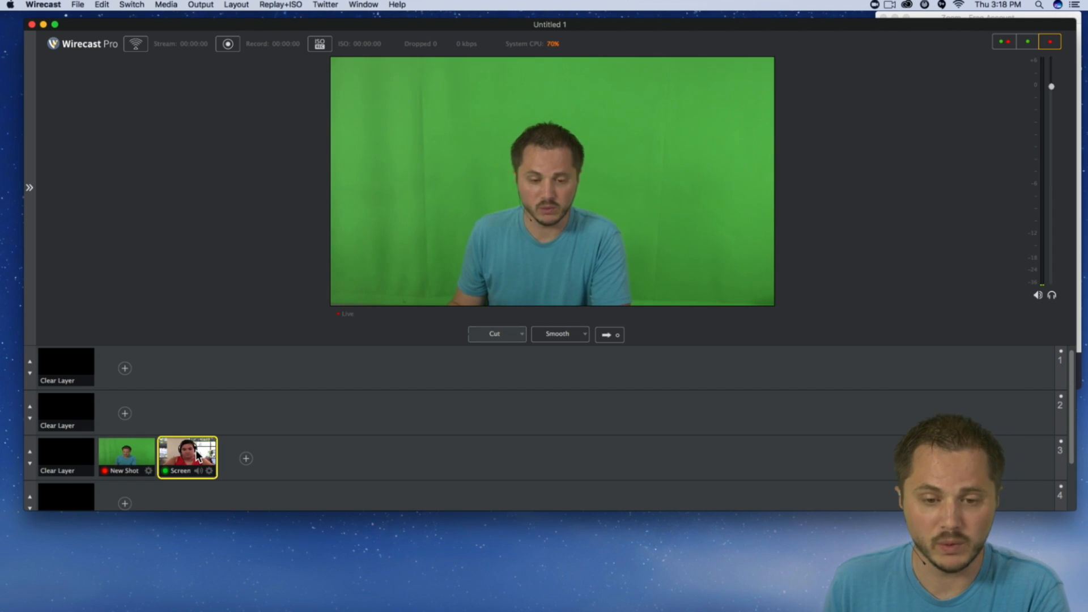
key(super+g)
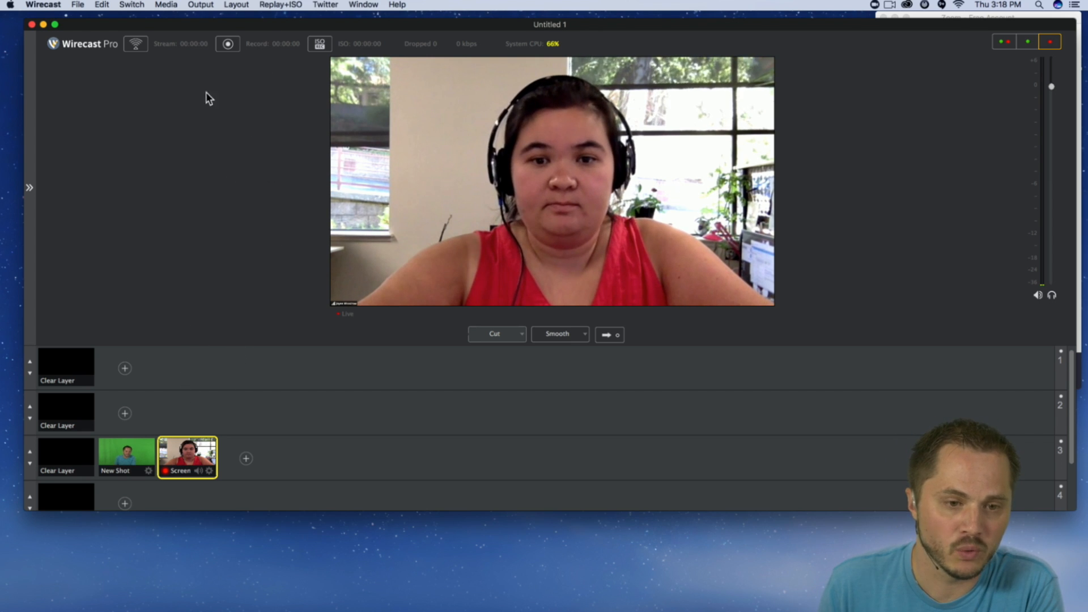
Enable Capture System Audio and turn off Monitor in the screen capture source's properties, then shift the document window slightly
click(29, 166)
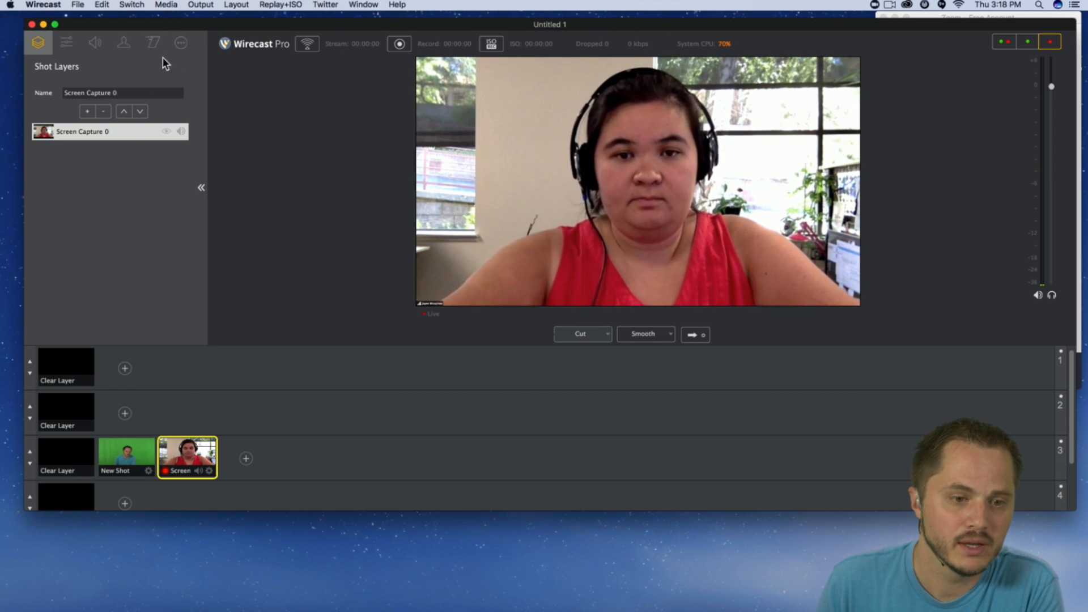
click(185, 43)
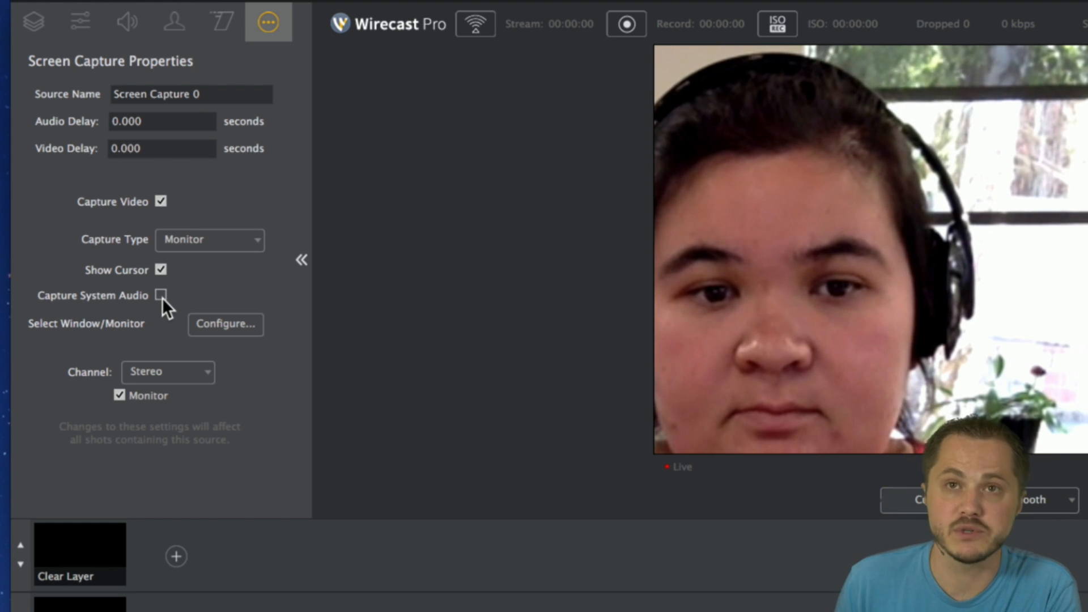
click(161, 295)
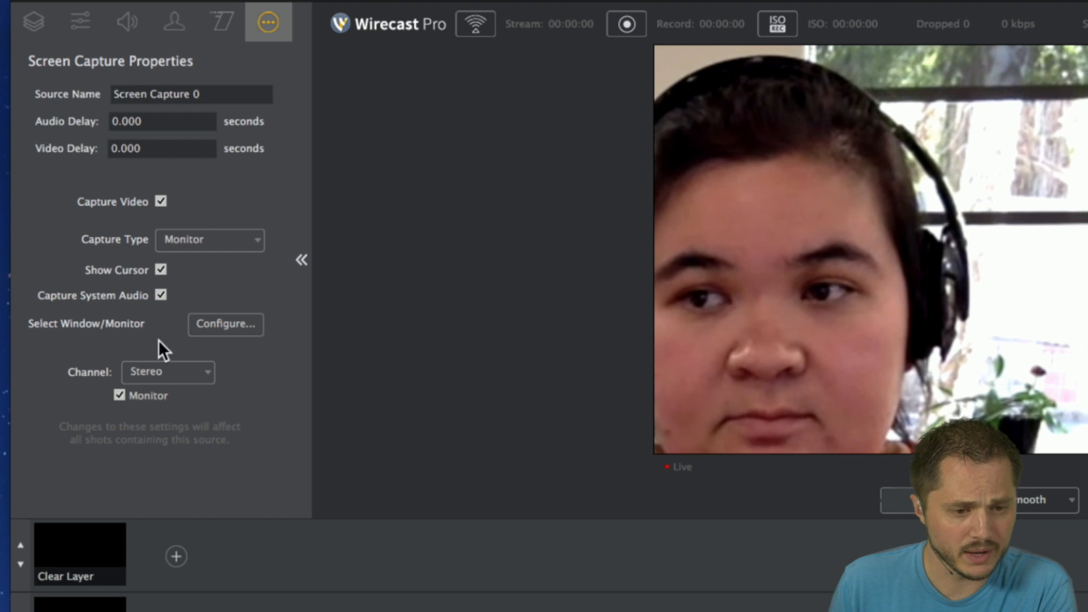
click(119, 396)
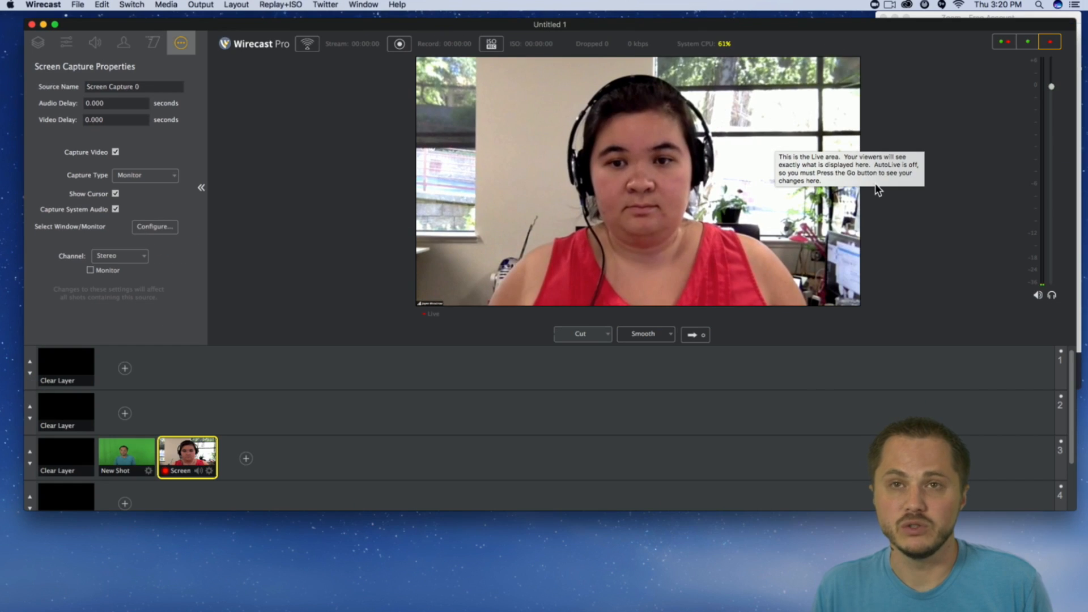
drag(754, 30, 768, 13)
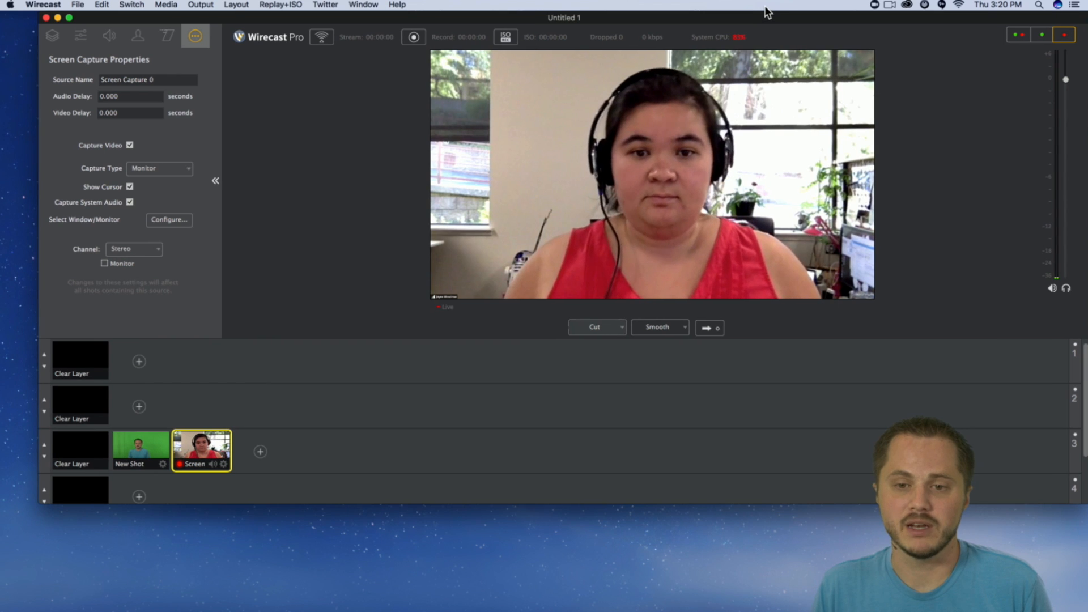